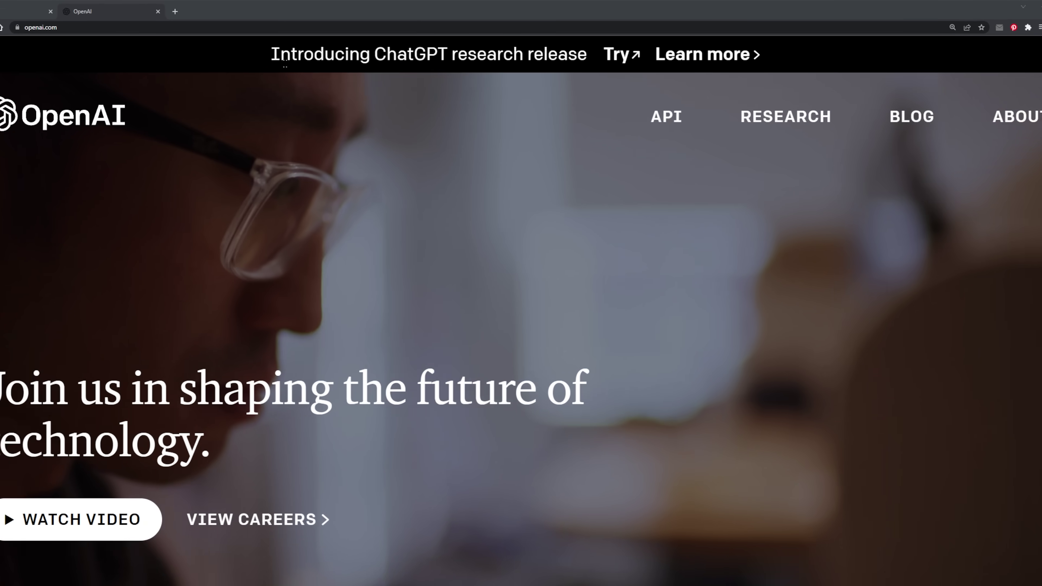
Highlight the ChatGPT research release announcement and its paragraph about the free research preview
{"action": "left_click_drag", "start_coordinate": [285, 62], "coordinate": [796, 49]}
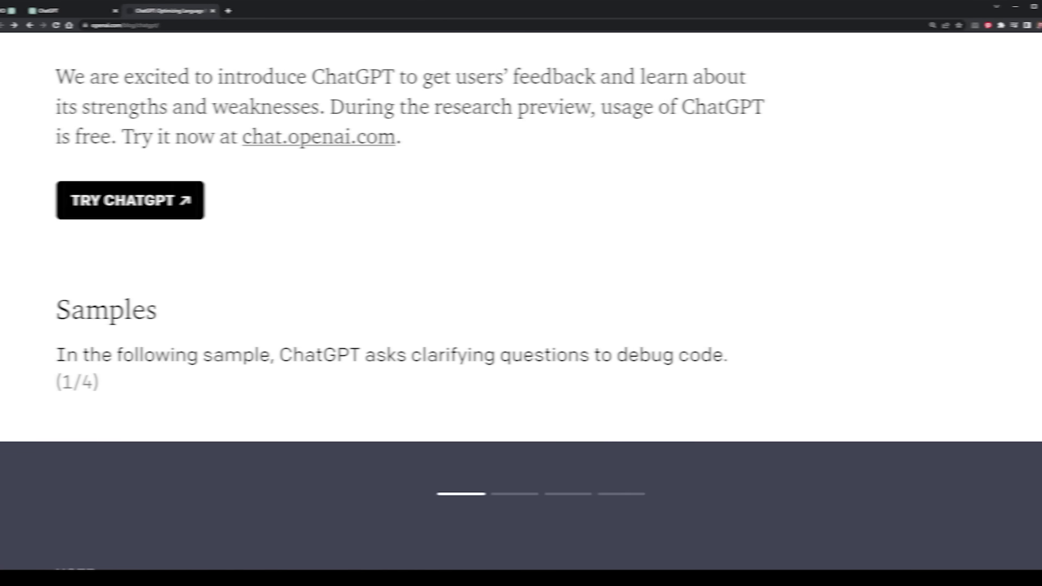
{"action": "left_click_drag", "start_coordinate": [35, 134], "coordinate": [483, 202]}
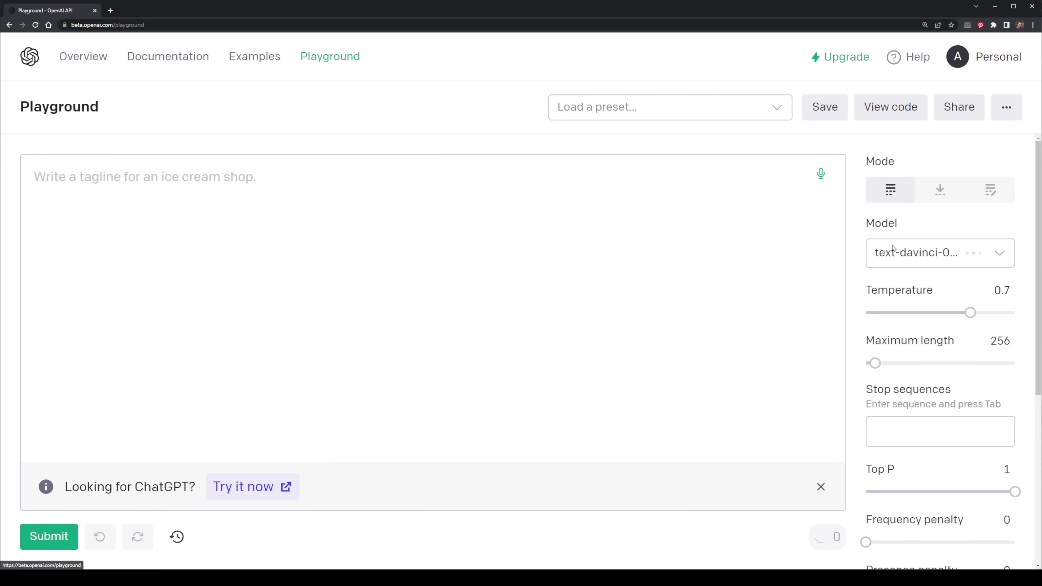
Browse the available models, then set temperature to 0.46 and maximum length to 1803
{"action": "left_click", "coordinate": [960, 254]}
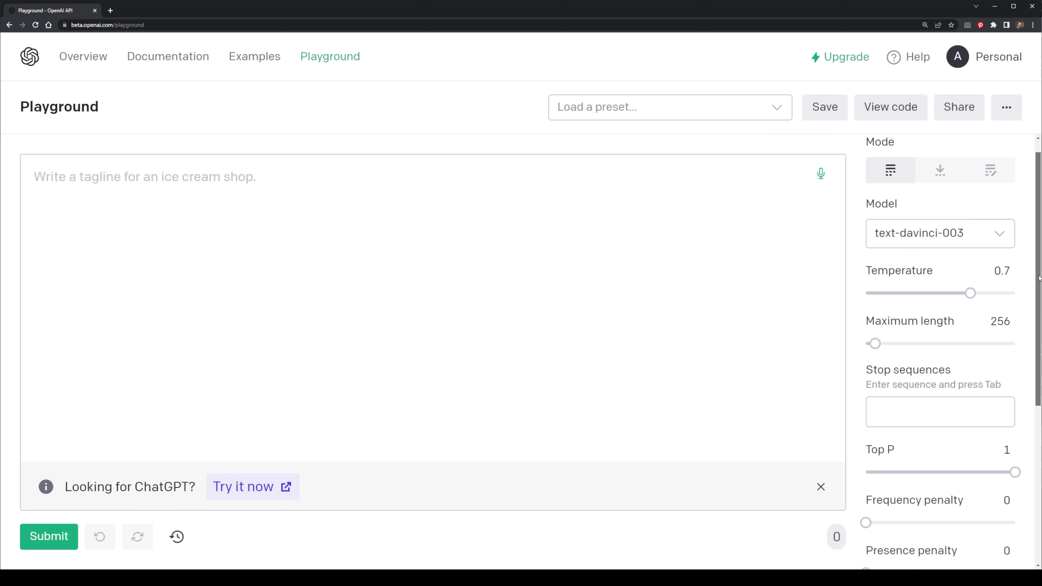
{"action": "scroll", "coordinate": [942, 349], "scroll_direction": "down", "scroll_amount": 2}
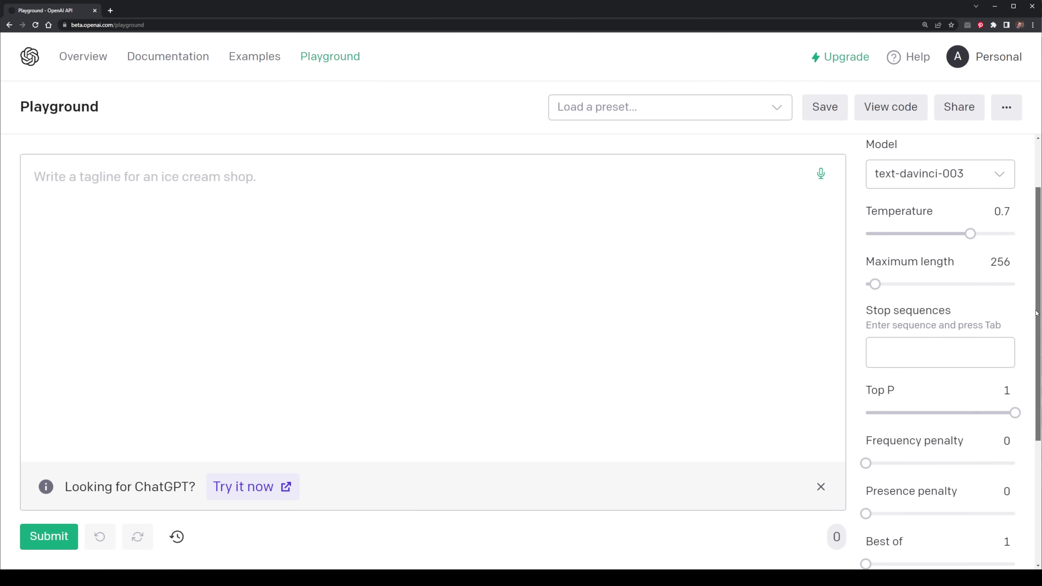
{"action": "left_click_drag", "start_coordinate": [940, 115], "coordinate": [889, 117]}
{"action": "left_click_drag", "start_coordinate": [805, 187], "coordinate": [887, 187]}
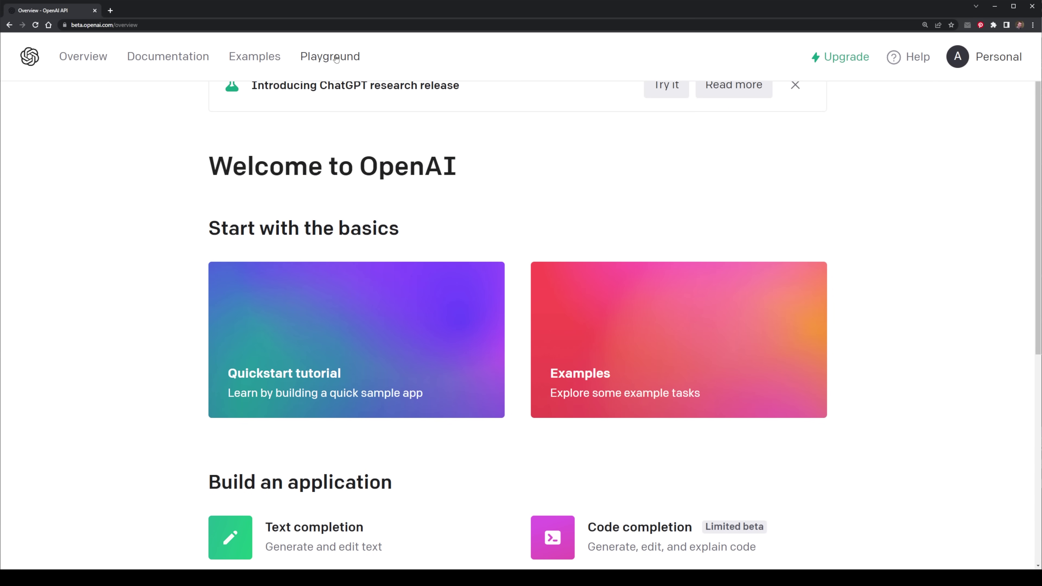
Return to the Playground and begin a prompt with 'Here'
{"action": "left_click", "coordinate": [335, 59]}
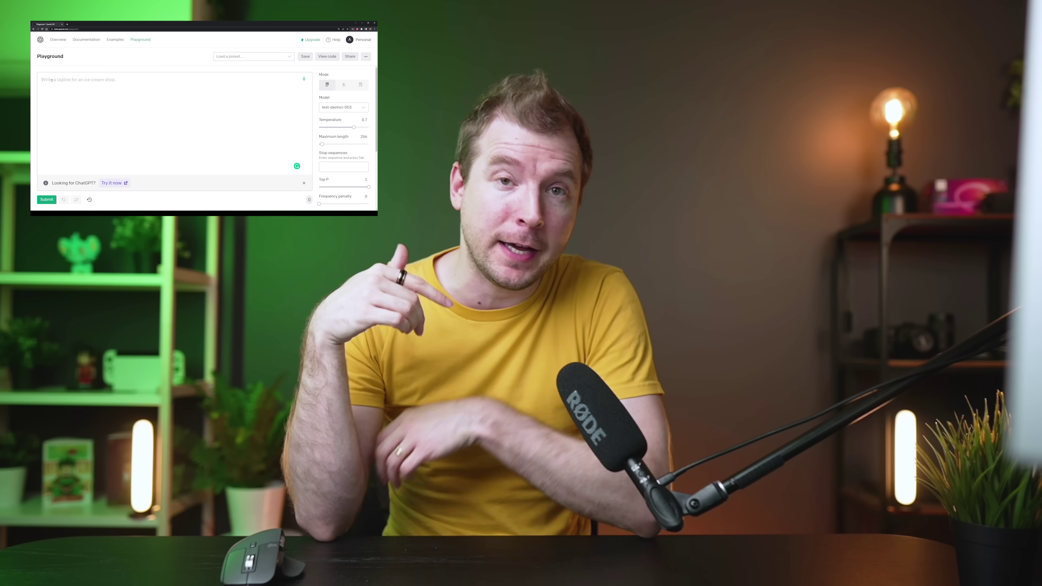
{"action": "left_click", "coordinate": [81, 185]}
{"action": "type", "text": "Here"}
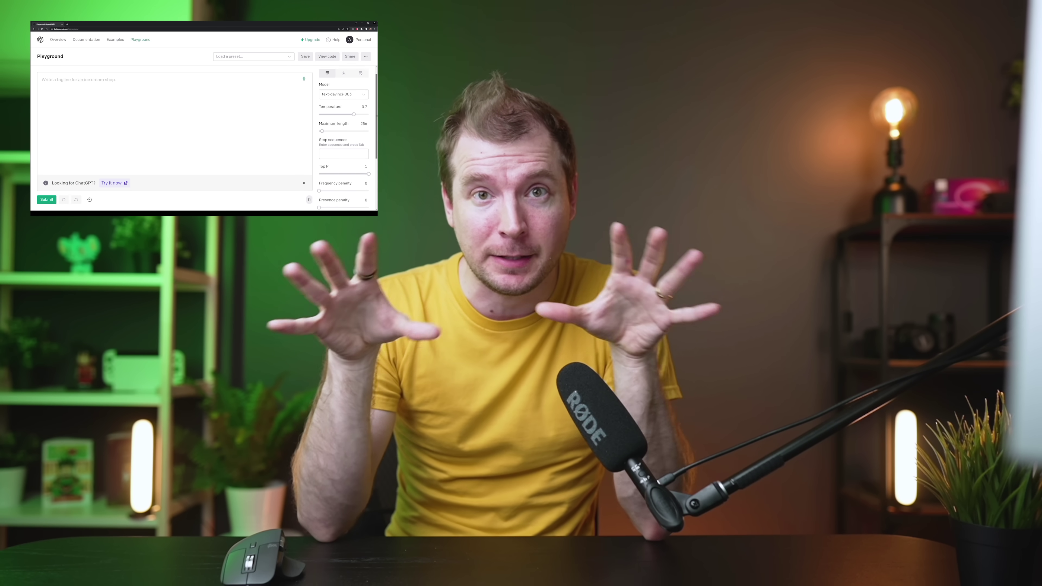
Set maximum length to 278 and frequency penalty to 0.11
{"action": "scroll", "coordinate": [344, 140], "scroll_direction": "down", "scroll_amount": 1}
{"action": "left_click_drag", "start_coordinate": [321, 110], "coordinate": [323, 110]}
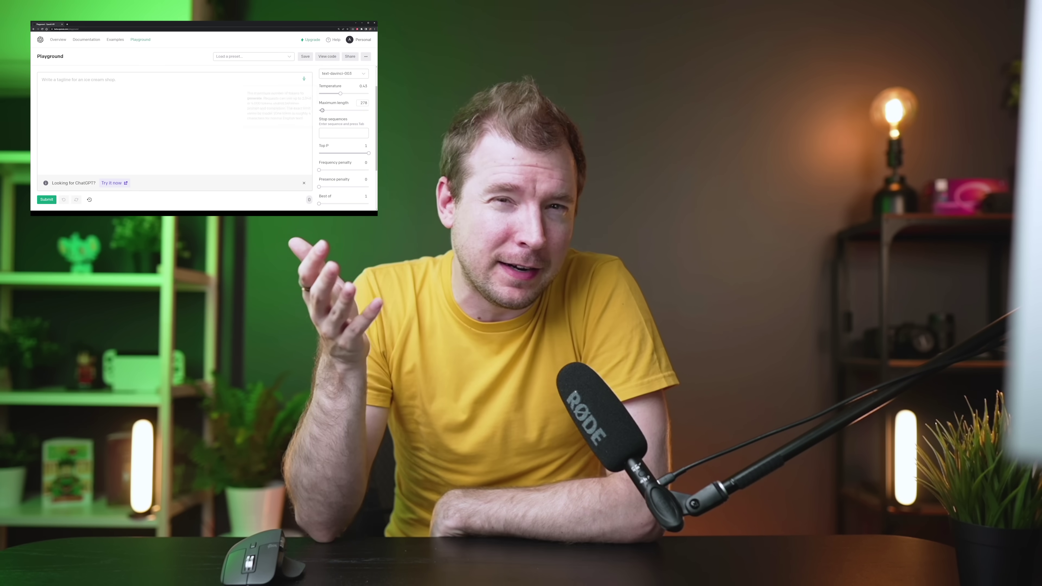
{"action": "left_click_drag", "start_coordinate": [319, 170], "coordinate": [321, 170]}
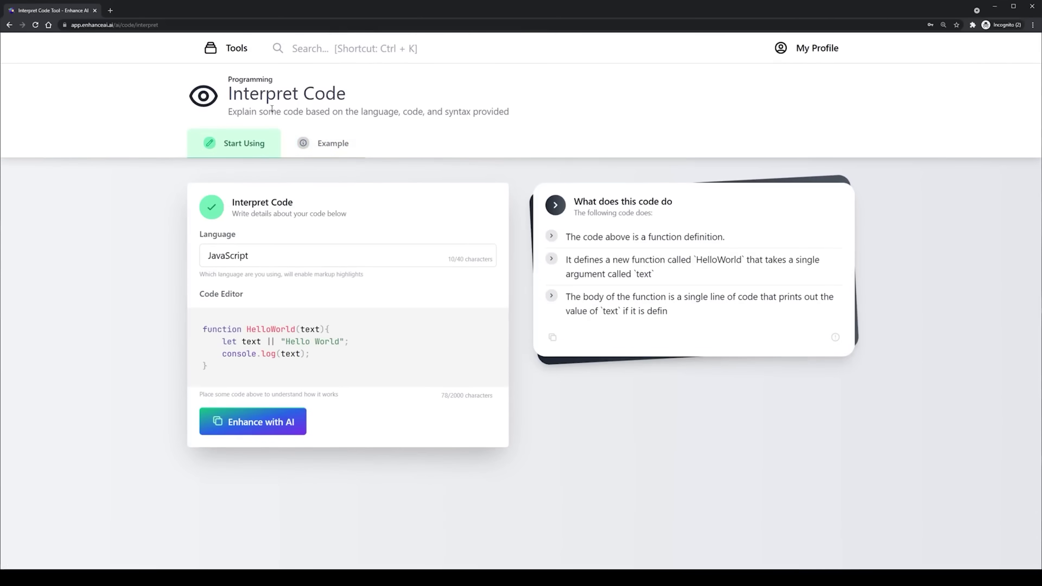
Go to Enhance AI's full list of tools
{"action": "left_click", "coordinate": [231, 54]}
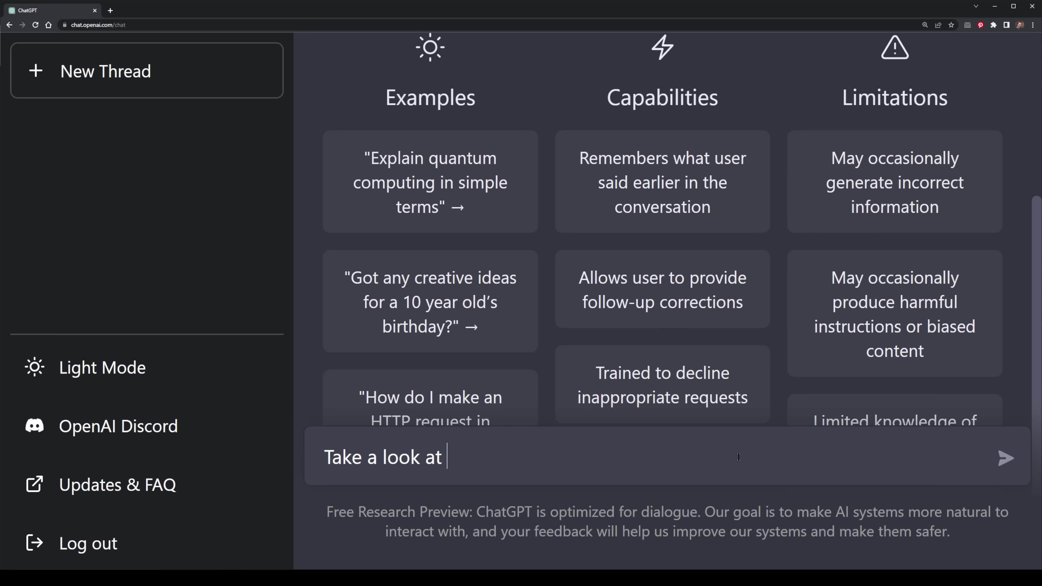
Send the message 'Take a look at ChatGPT itself' to ChatGPT
{"action": "key", "text": "Return"}
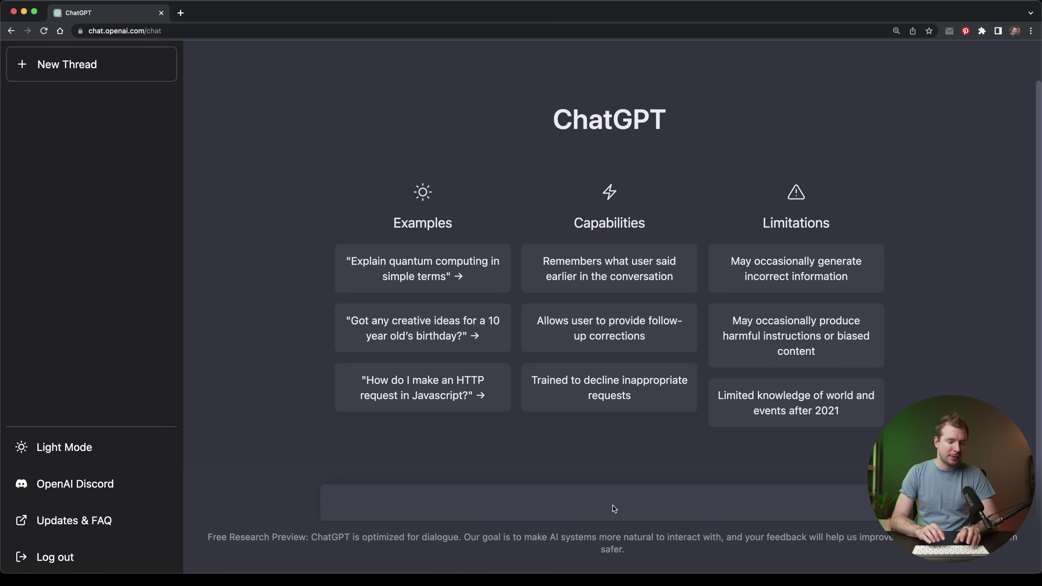
Ask ChatGPT 'how to build a website' and read through its five-step answer
{"action": "type", "text": "how to build a website"}
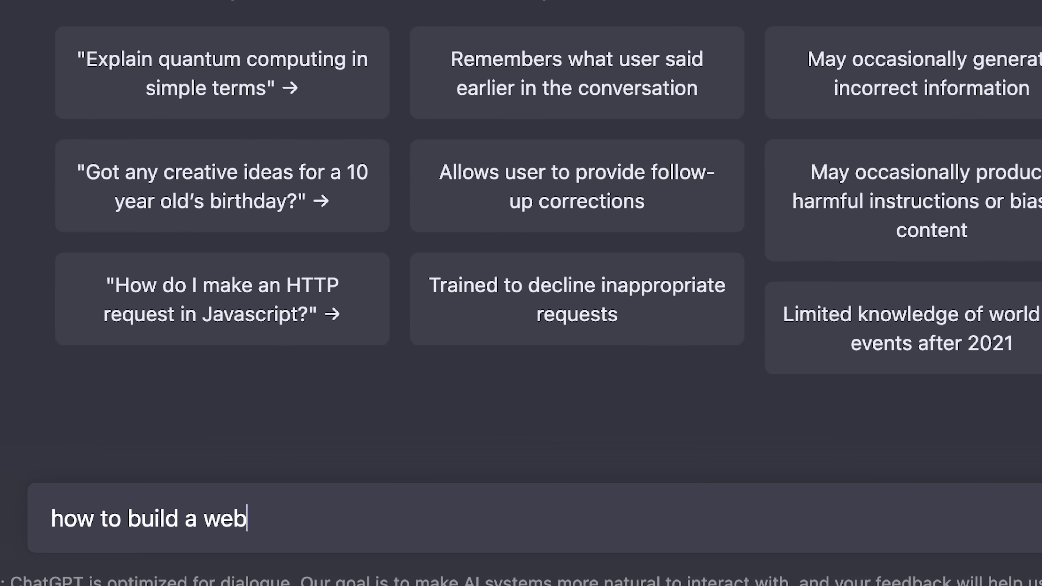
{"action": "key", "text": "Return"}
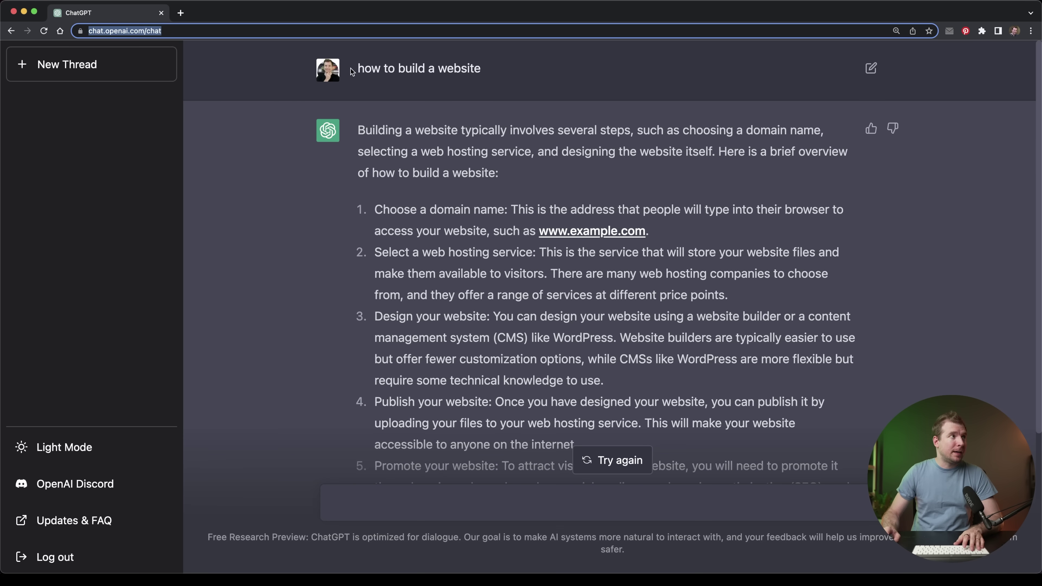
{"action": "left_click_drag", "start_coordinate": [351, 68], "coordinate": [517, 94]}
{"action": "scroll", "coordinate": [541, 365], "scroll_direction": "down", "scroll_amount": 5}
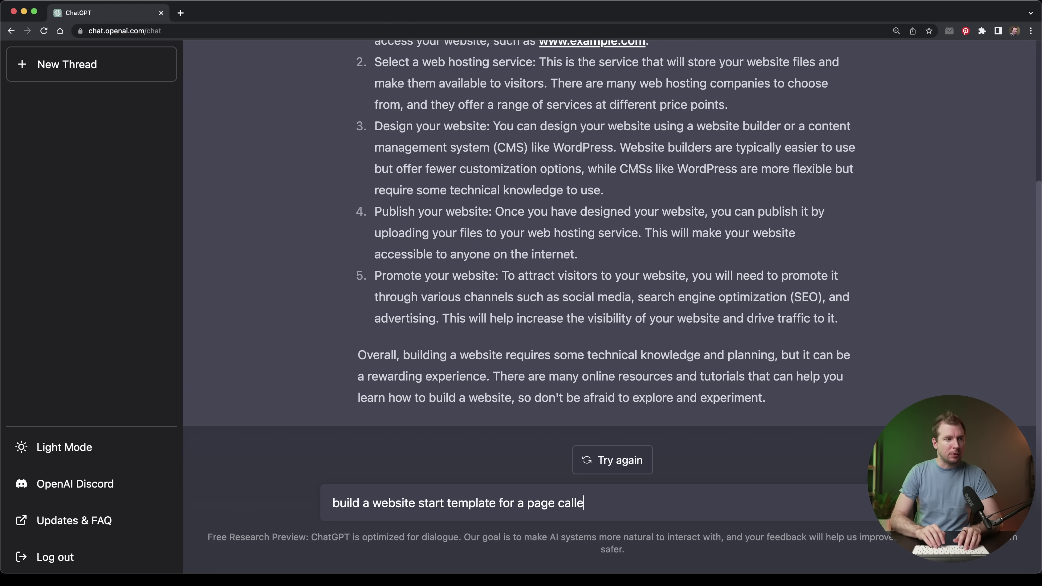
Send the starter template request, select the returned index.html code, and read the explanation
{"action": "key", "text": "Return"}
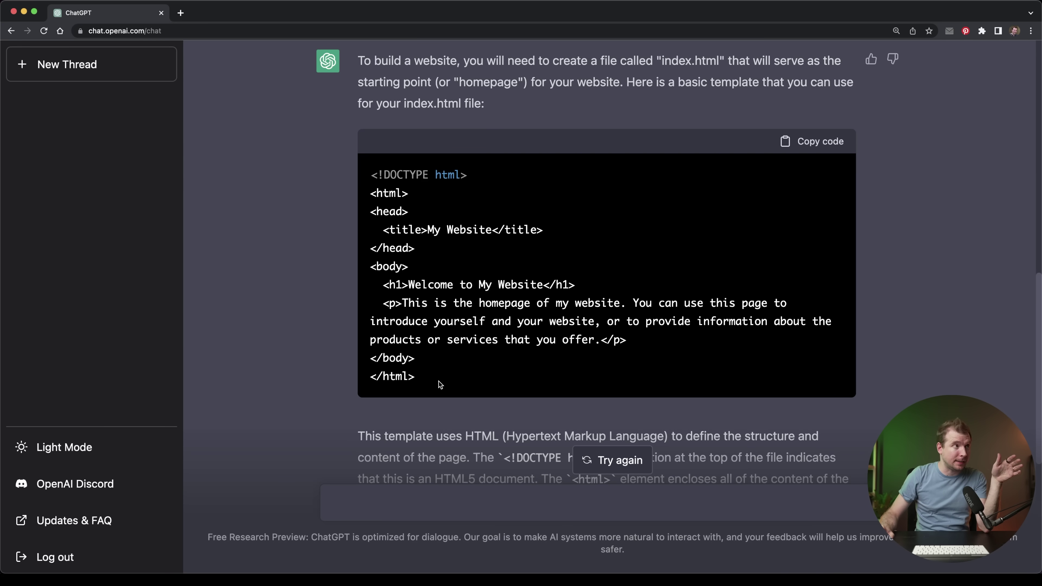
{"action": "left_click_drag", "start_coordinate": [439, 381], "coordinate": [362, 181]}
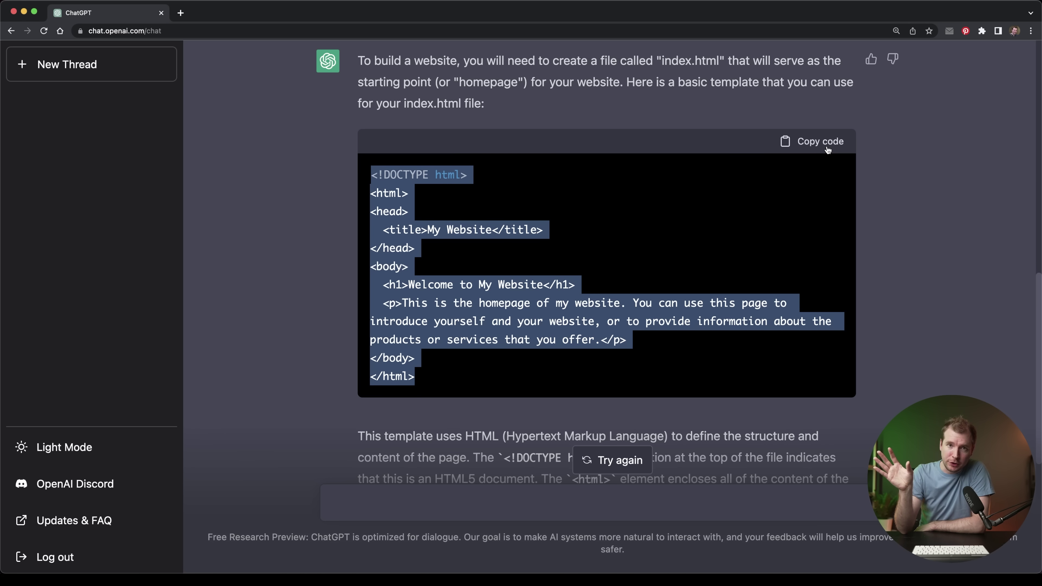
{"action": "scroll", "coordinate": [549, 510], "scroll_direction": "down", "scroll_amount": 7}
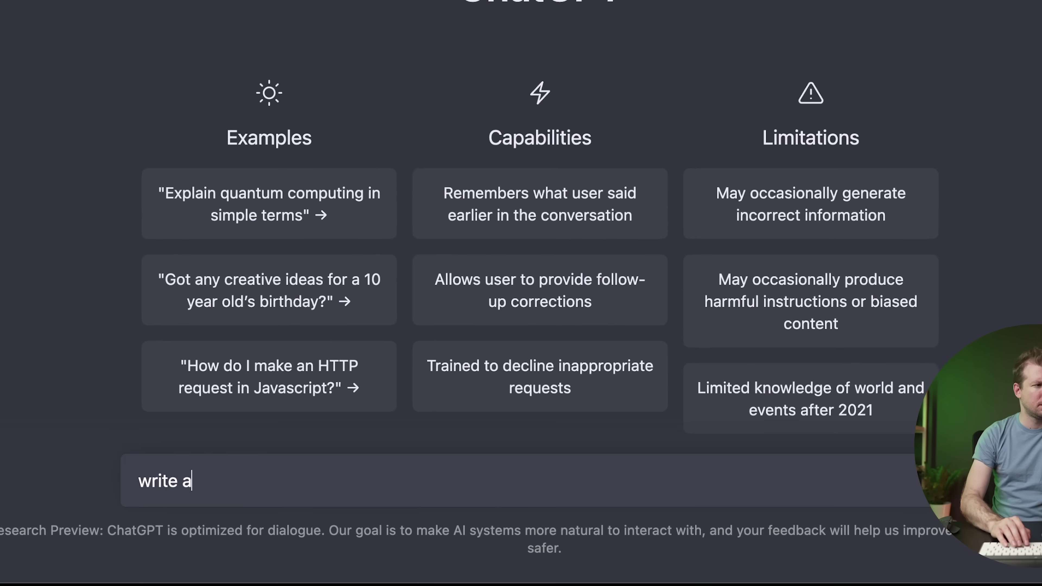
Ask ChatGPT to write a cover letter for a developer with Angular experience
{"action": "type", "text": " cover letter for a de"}
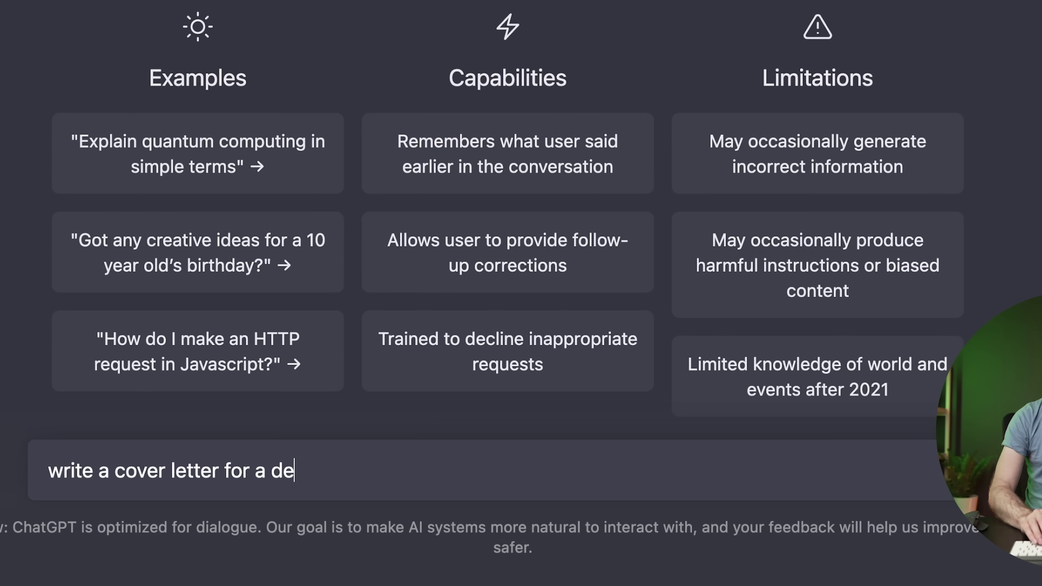
{"action": "type", "text": "velopre w"}
{"action": "key", "text": "BackSpace"}
{"action": "key", "text": "BackSpace"}
{"action": "key", "text": "BackSpace"}
{"action": "key", "text": "BackSpace"}
{"action": "type", "text": "er wit"}
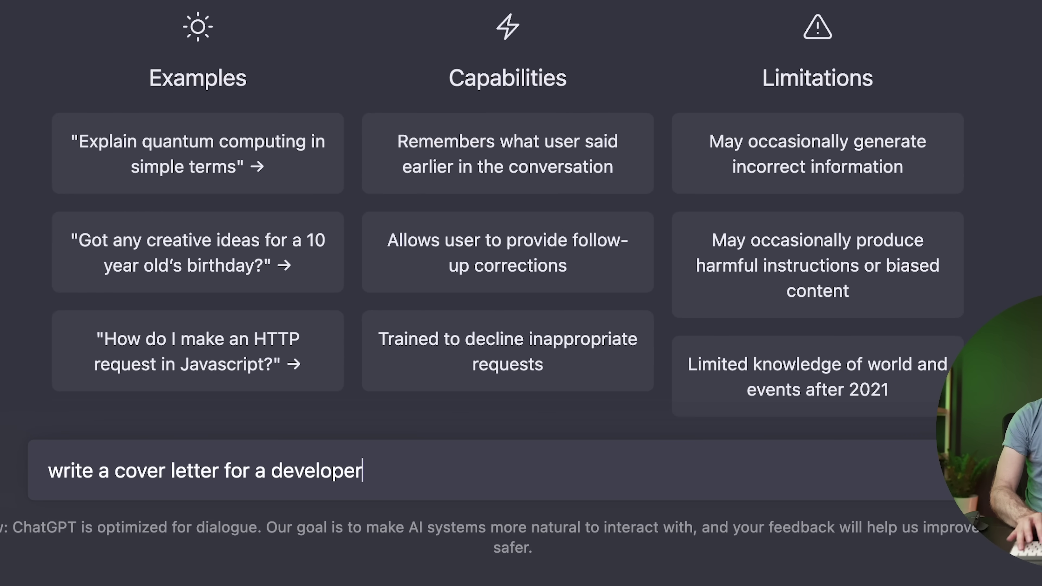
{"action": "type", "text": "h a"}
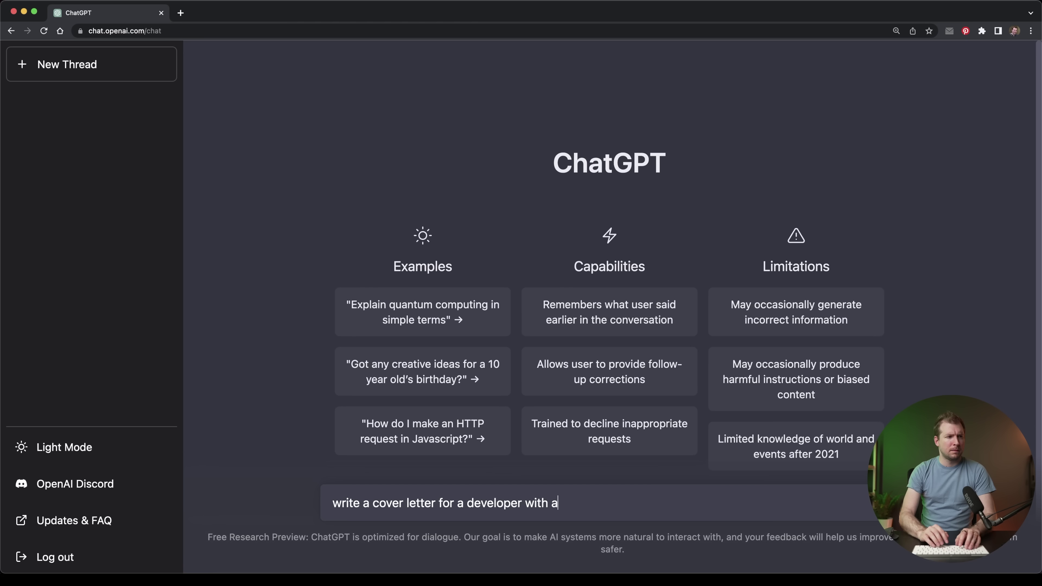
{"action": "type", "text": "ngular experi"}
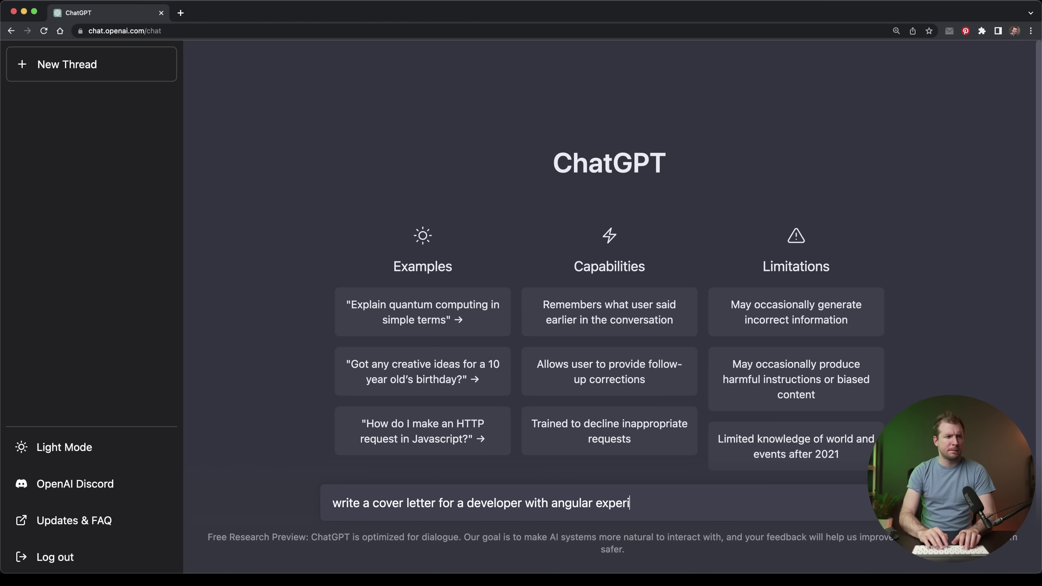
{"action": "type", "text": "ence"}
{"action": "key", "text": "Return"}
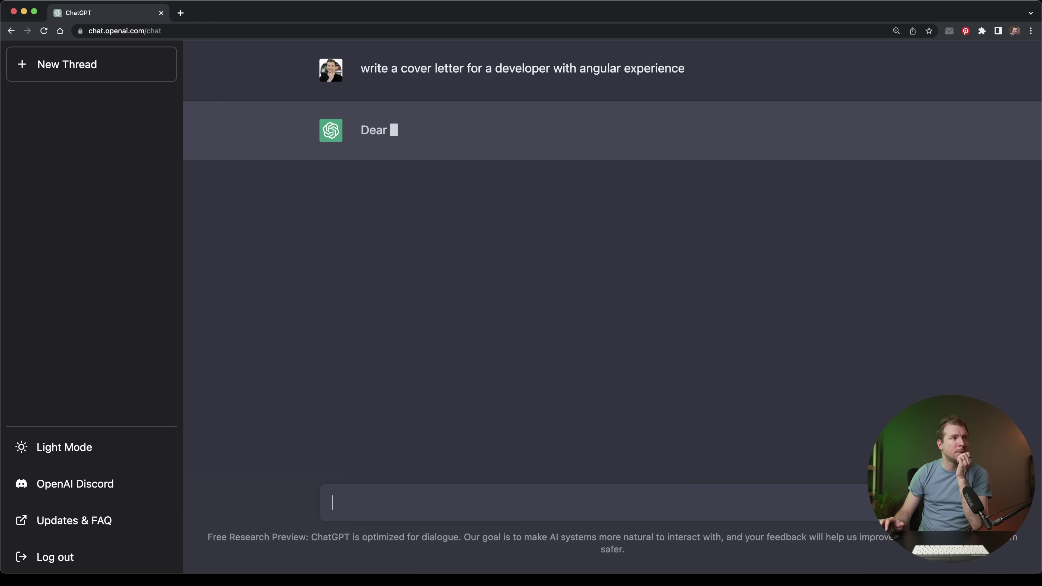
Draft the follow-up: 'Does the above candidate have React JS experience, answer with only one word, yes' or no
{"action": "type", "text": "Does the "}
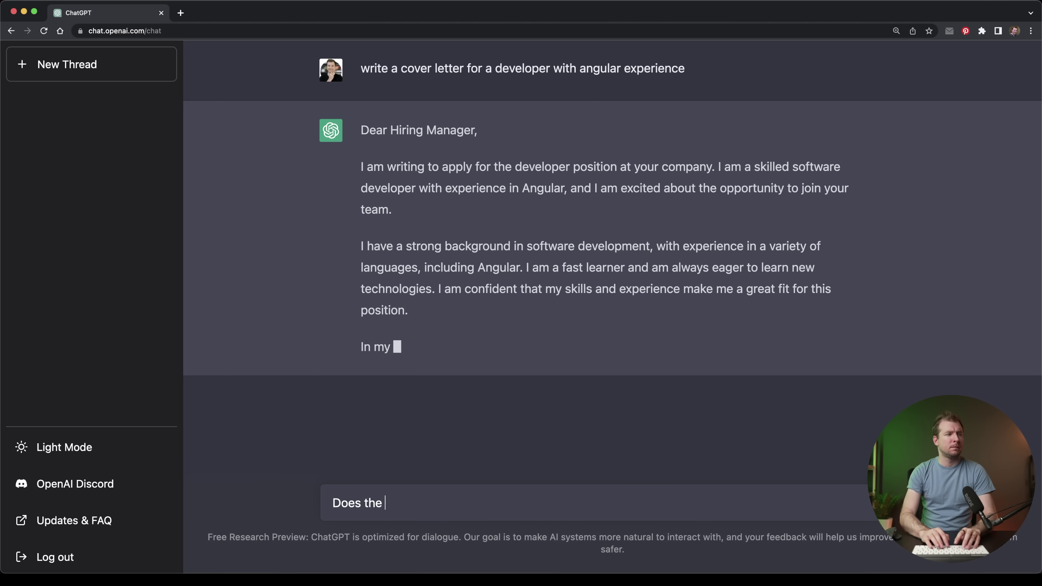
{"action": "type", "text": "above cand"}
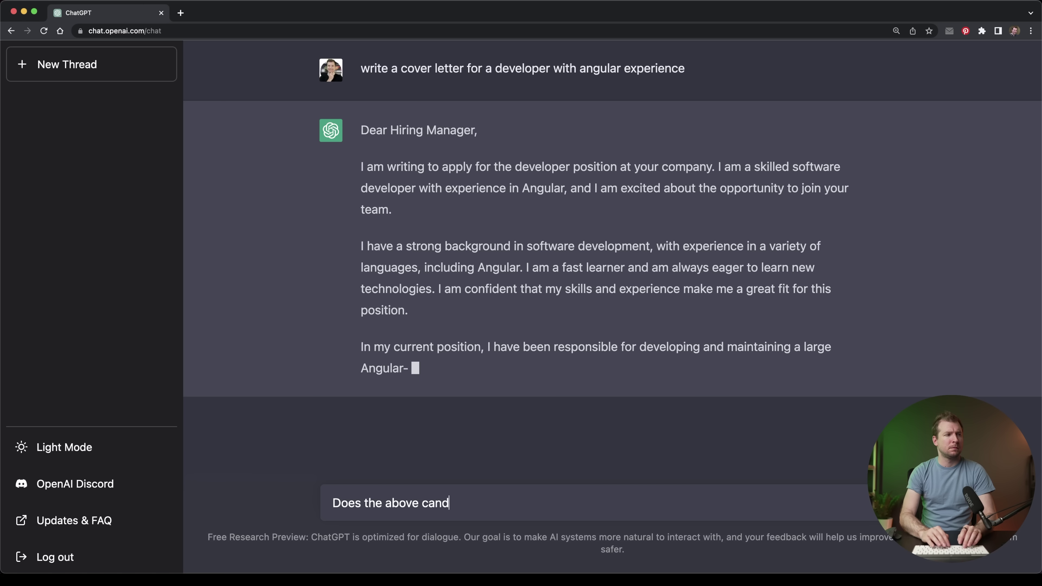
{"action": "type", "text": "idate have R"}
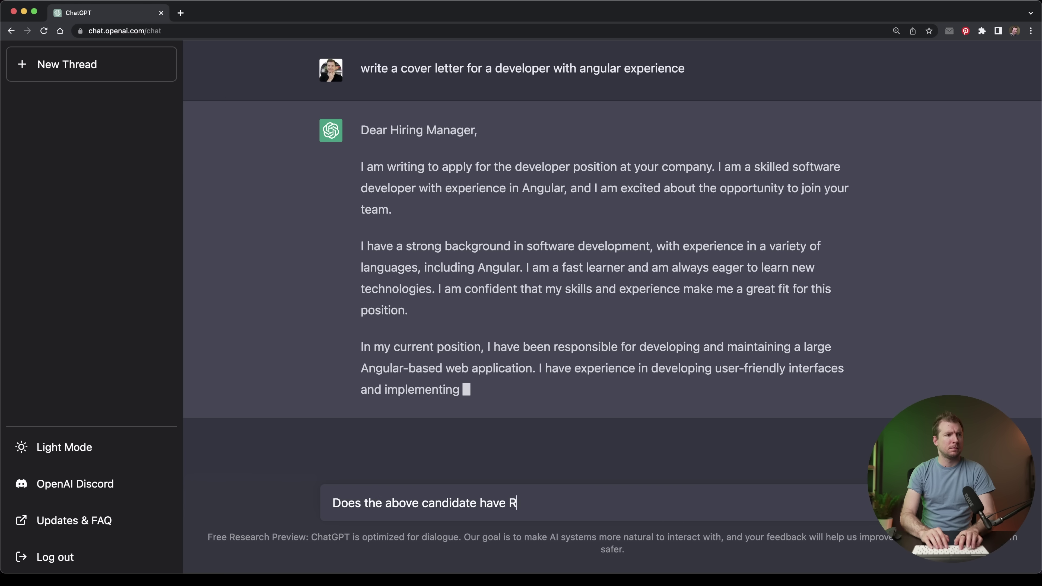
{"action": "type", "text": "eact JS exp"}
{"action": "key", "text": "BackSpace"}
{"action": "type", "text": "x"}
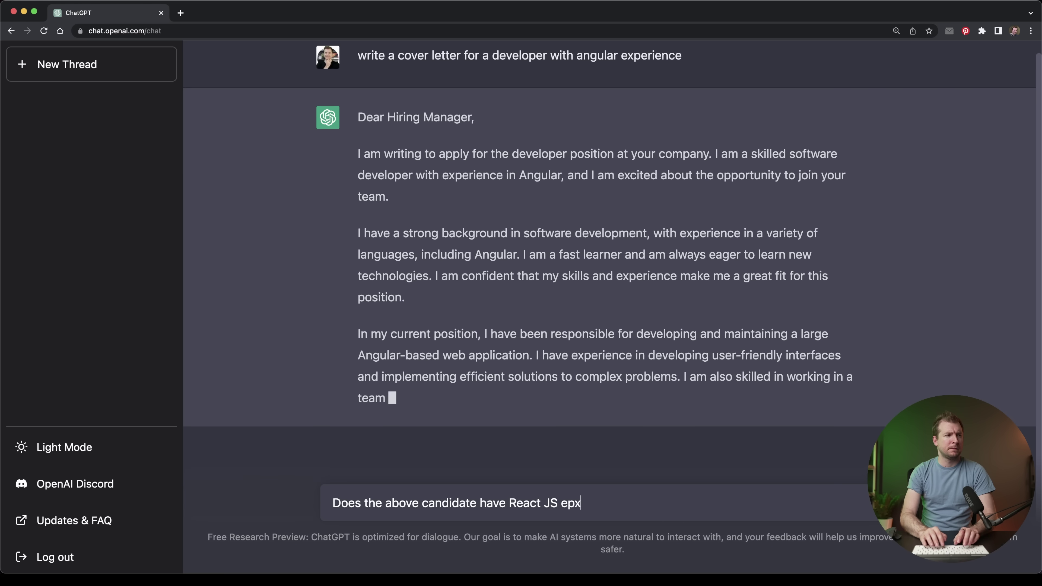
{"action": "type", "text": "perience, an"}
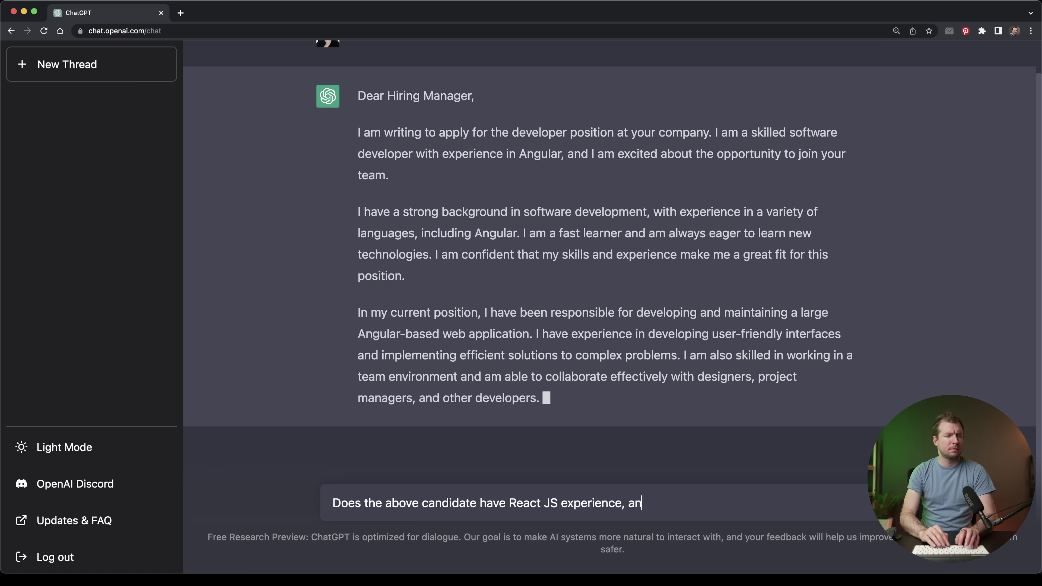
{"action": "type", "text": "swer with only on"}
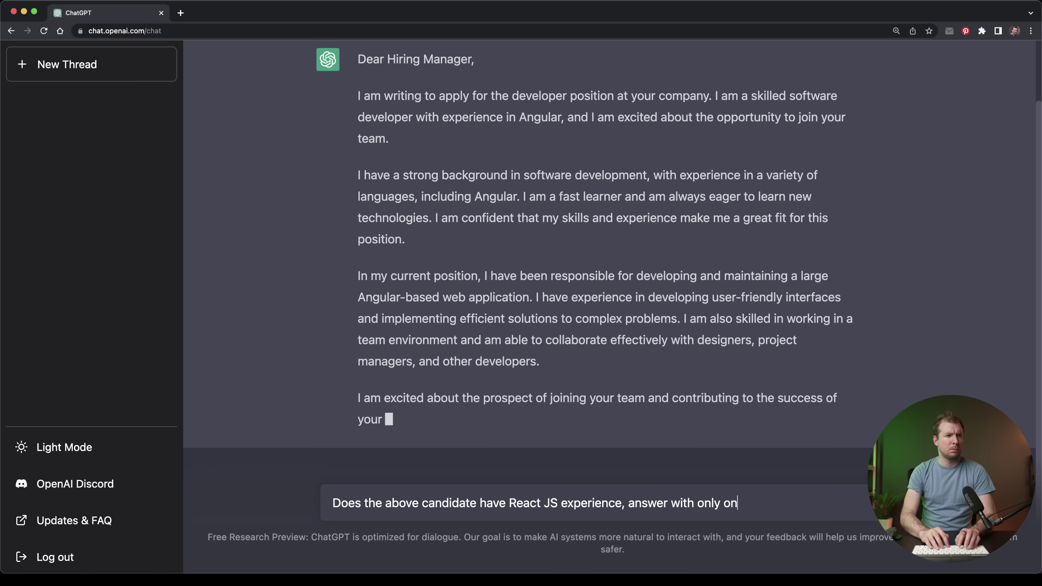
{"action": "type", "text": "e word, yes or no."}
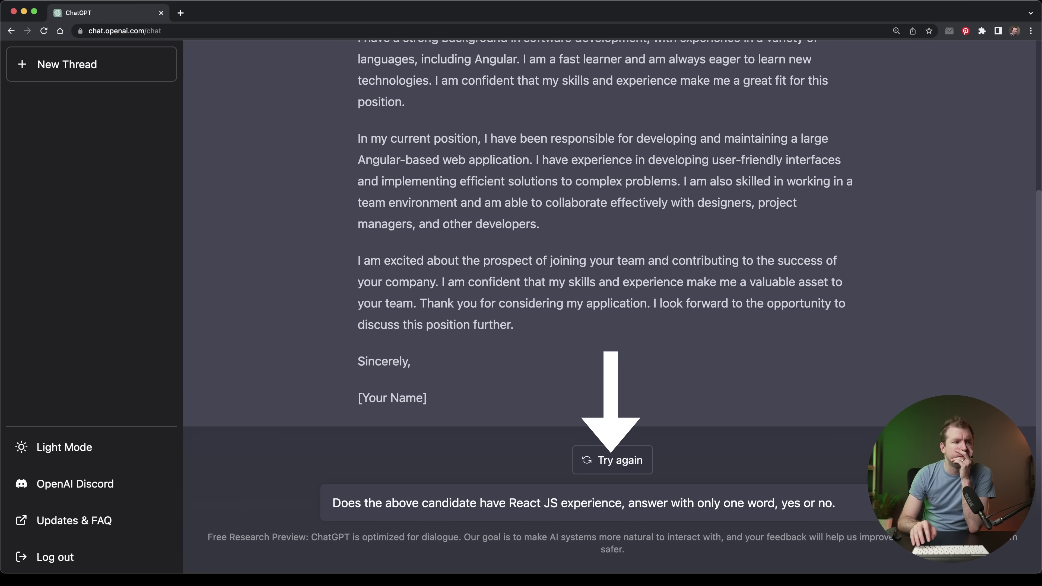
Send the React JS yes-or-no question and receive the answer 'no'
{"action": "key", "text": "Return"}
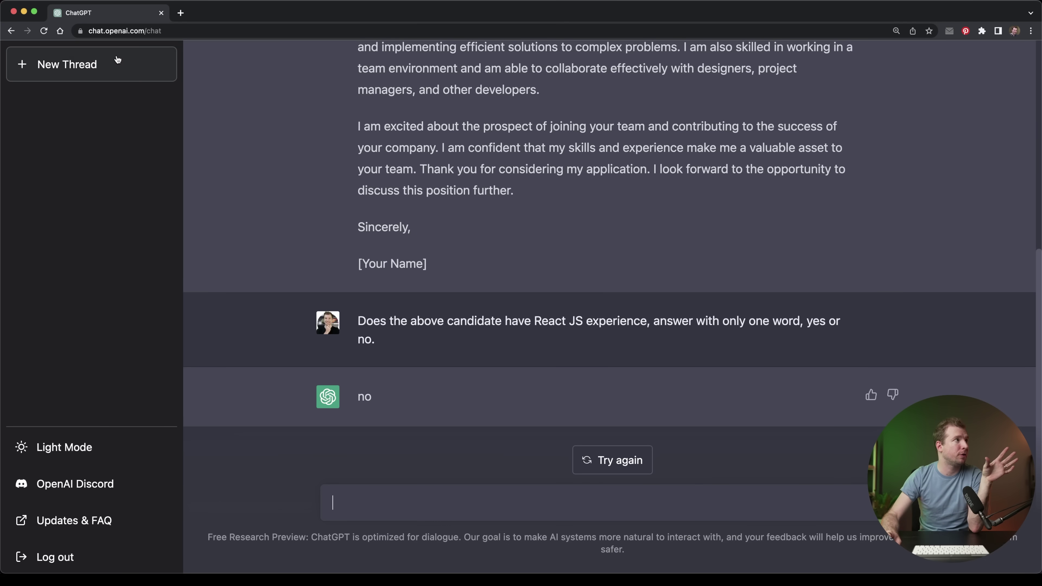
{"action": "key", "text": "super+l"}
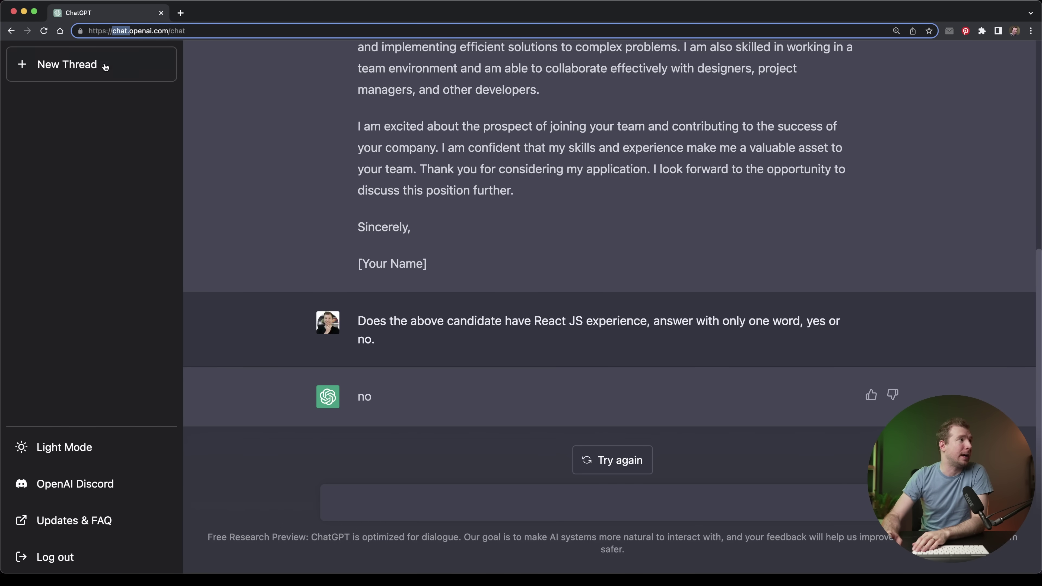
Strip the chat path from the address and load the openai.com homepage
{"action": "key", "text": "BackSpace"}
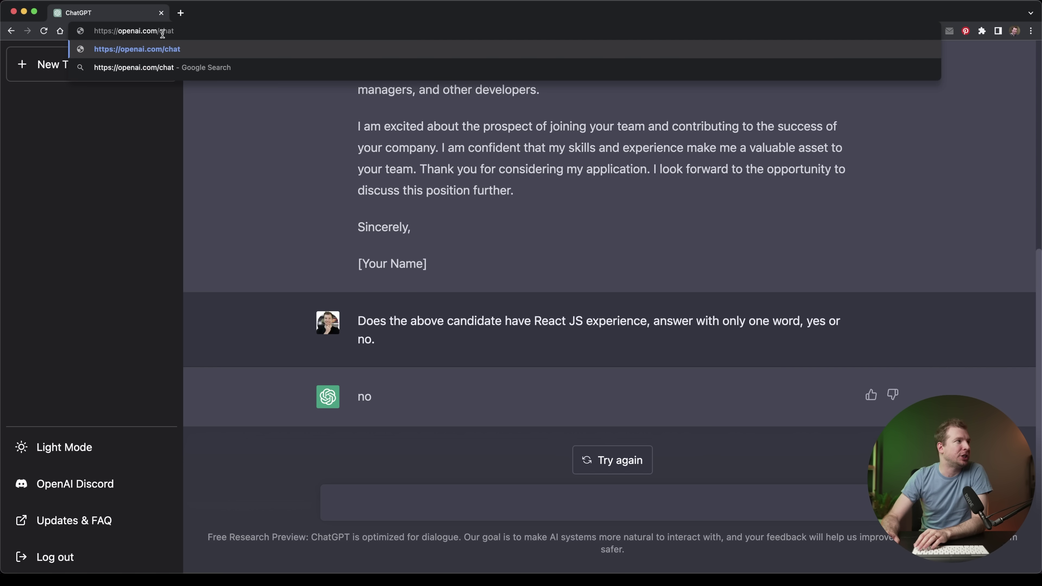
{"action": "left_click_drag", "start_coordinate": [163, 32], "coordinate": [255, 40]}
{"action": "key", "text": "BackSpace"}
{"action": "key", "text": "Return"}
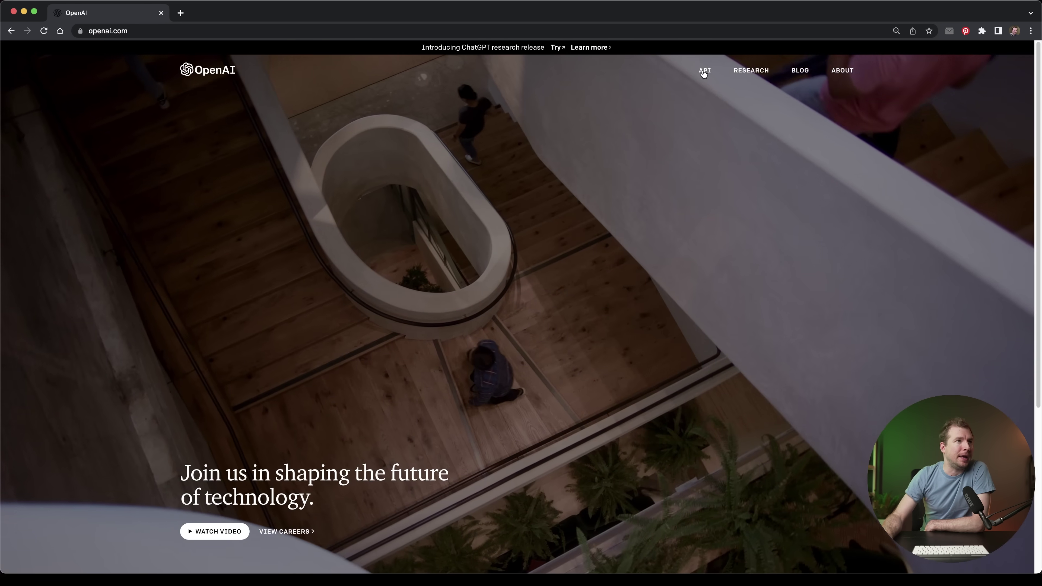
Open the API site, log in, and zoom the page to 150%
{"action": "left_click", "coordinate": [705, 71]}
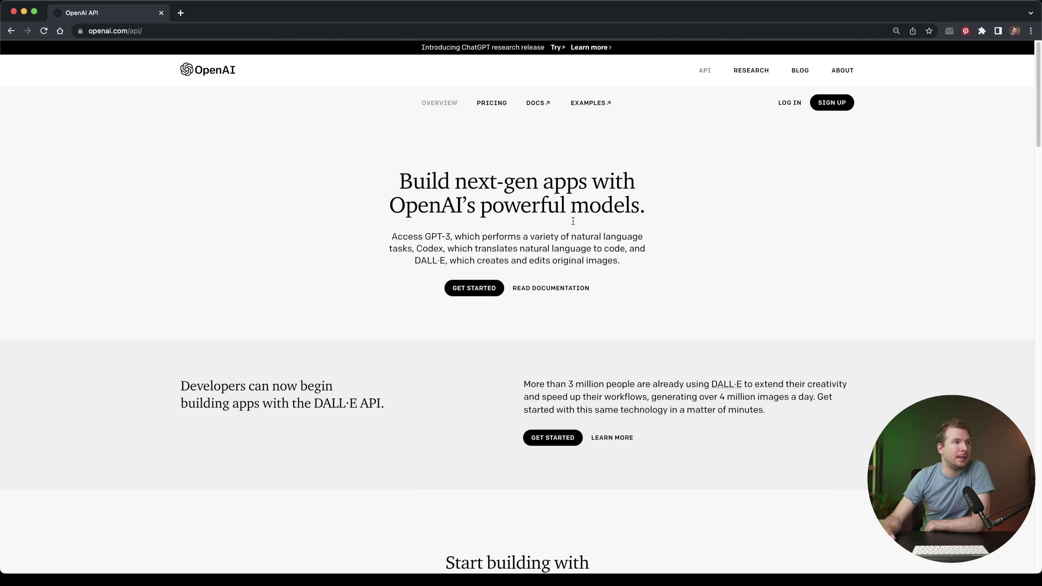
{"action": "left_click", "coordinate": [784, 107]}
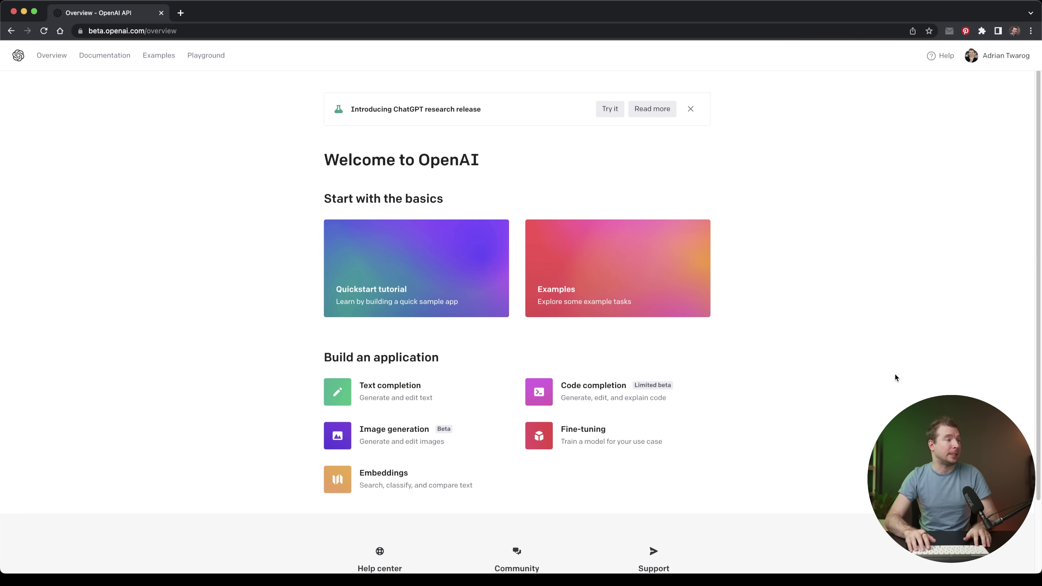
{"action": "key", "text": "super+equal"}
{"action": "key", "text": "super+equal"}
{"action": "key", "text": "super+equal"}
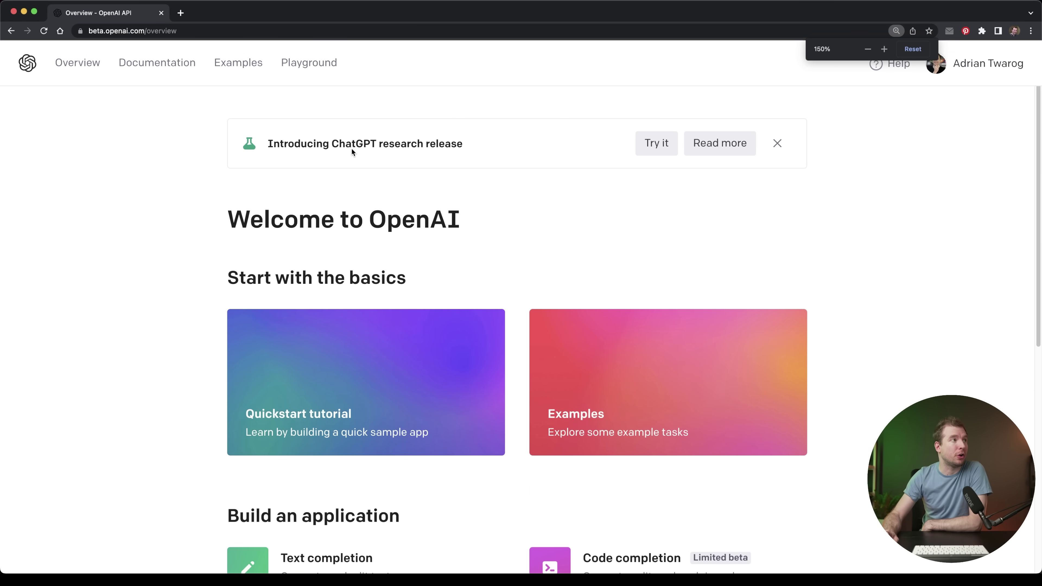
{"action": "left_click_drag", "start_coordinate": [332, 144], "coordinate": [371, 145]}
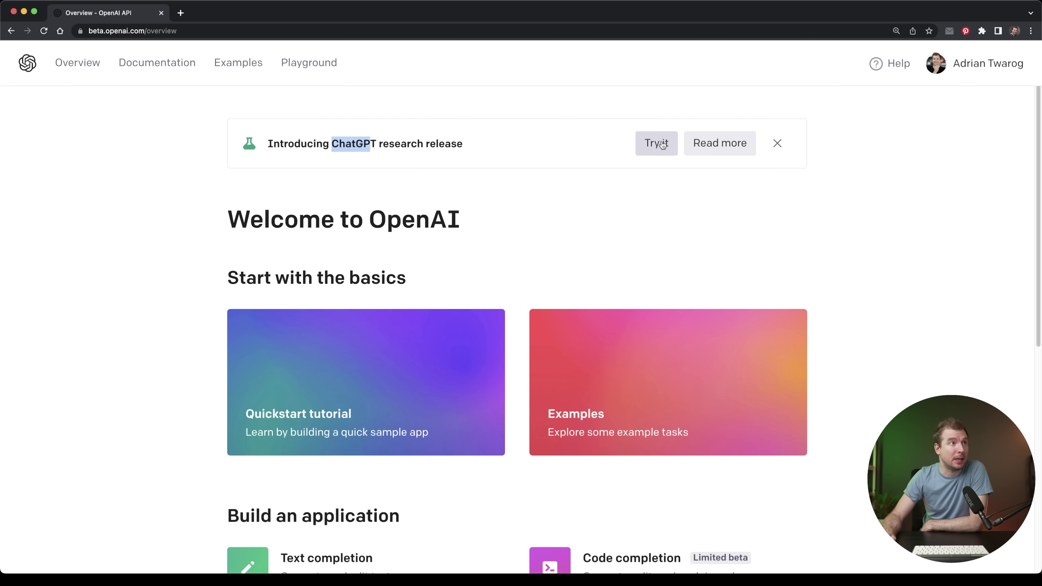
{"action": "scroll", "coordinate": [516, 271], "scroll_direction": "down", "scroll_amount": 1}
{"action": "scroll", "coordinate": [504, 263], "scroll_direction": "down", "scroll_amount": 2}
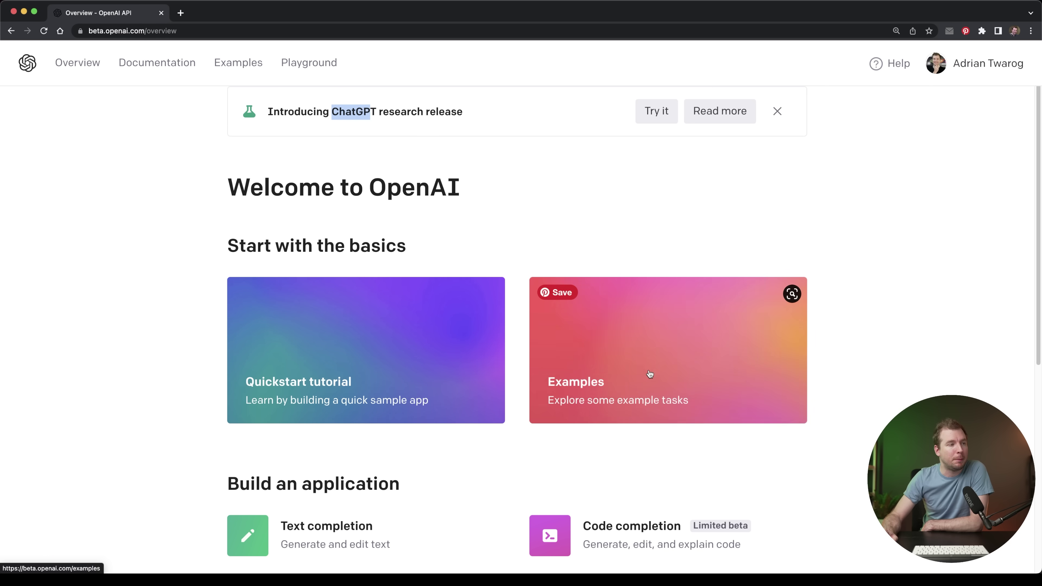
Scroll through the OpenAI example applications and open 'Summarize for a 2nd grader'
{"action": "left_click", "coordinate": [644, 356]}
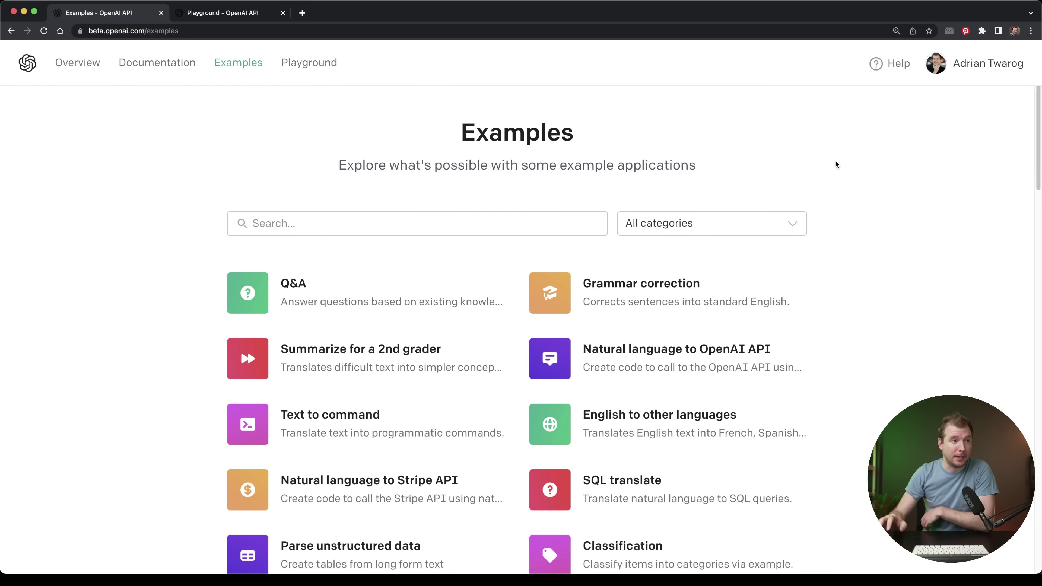
{"action": "scroll", "coordinate": [883, 310], "scroll_direction": "down", "scroll_amount": 3}
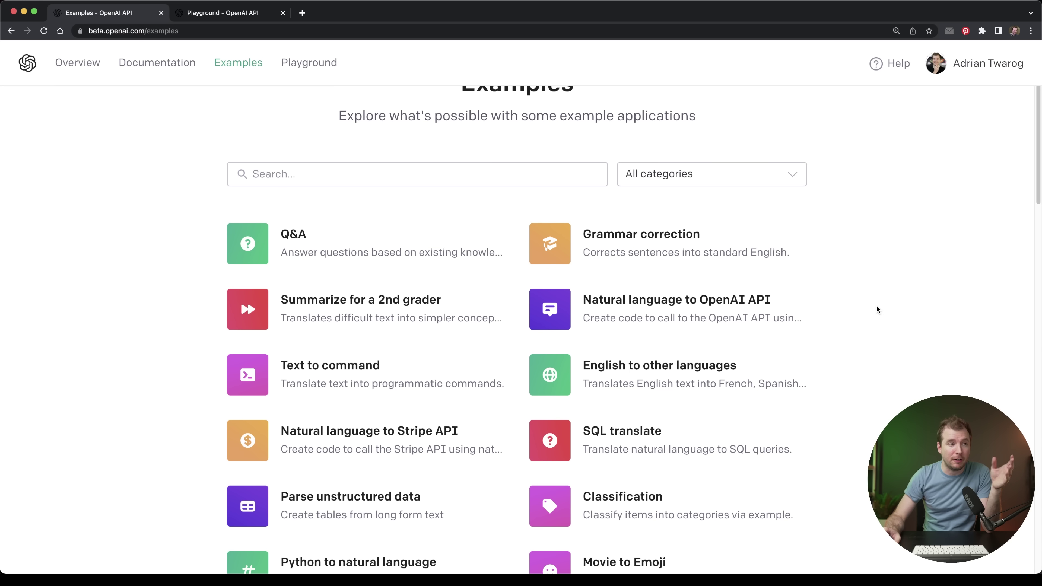
{"action": "scroll", "coordinate": [869, 308], "scroll_direction": "down", "scroll_amount": 2}
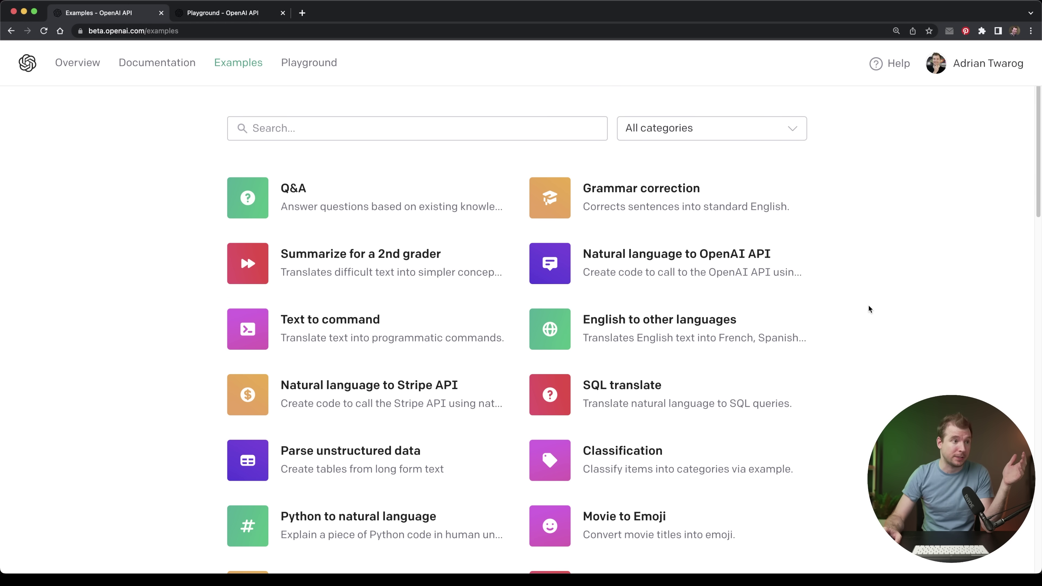
{"action": "scroll", "coordinate": [836, 336], "scroll_direction": "down", "scroll_amount": 2}
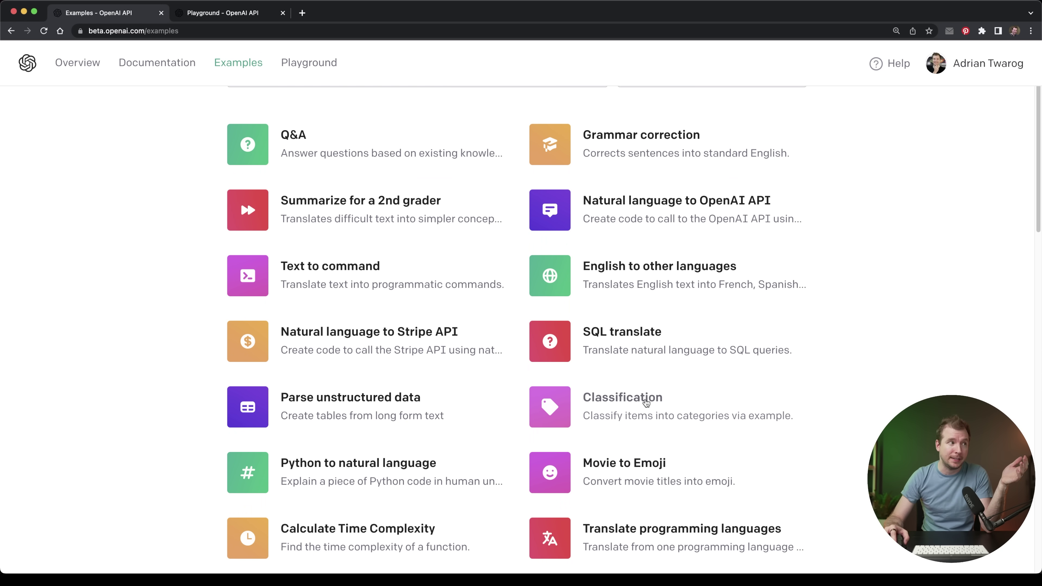
{"action": "scroll", "coordinate": [646, 402], "scroll_direction": "down", "scroll_amount": 10}
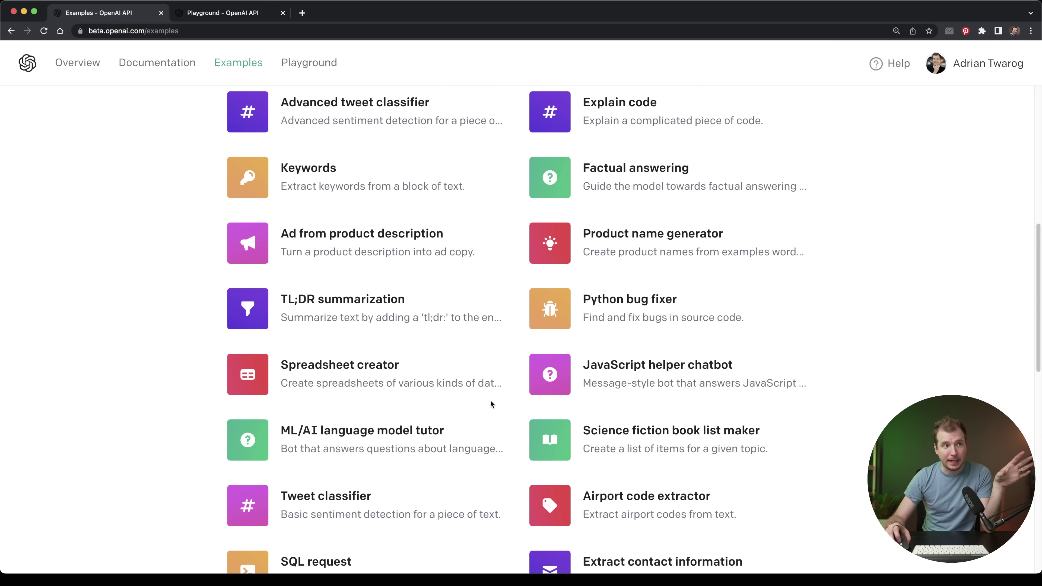
{"action": "scroll", "coordinate": [490, 404], "scroll_direction": "up", "scroll_amount": 15}
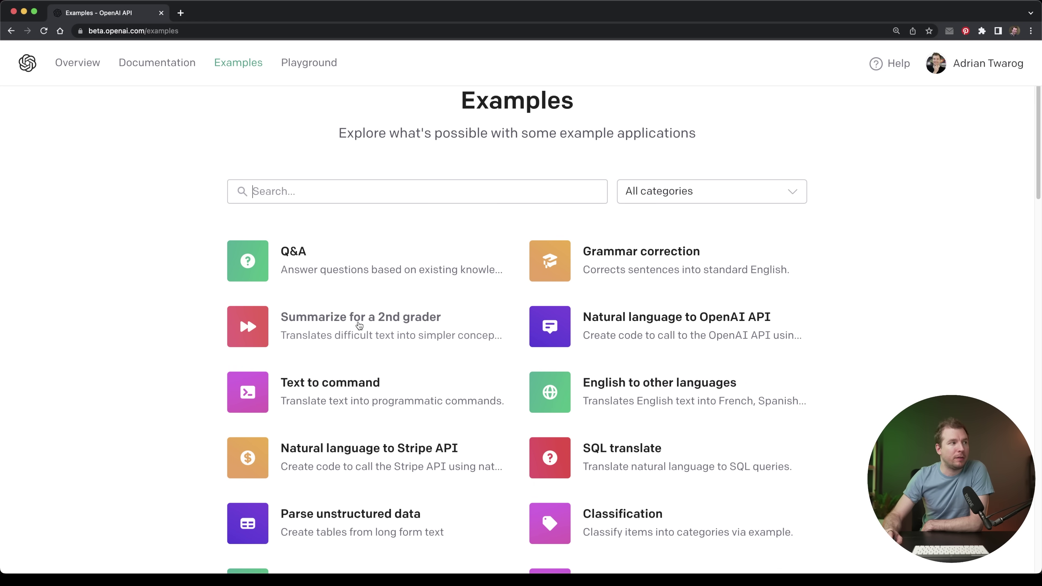
{"action": "left_click", "coordinate": [375, 324]}
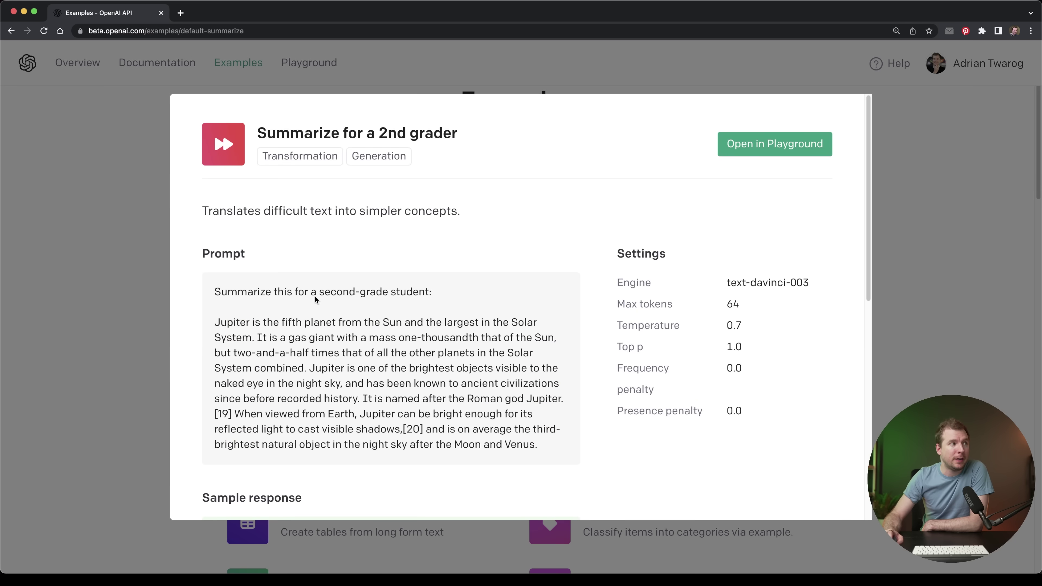
Load the 2nd-grader example into the Playground and generate a simple summary of the Jupiter paragraph
{"action": "left_click", "coordinate": [741, 149]}
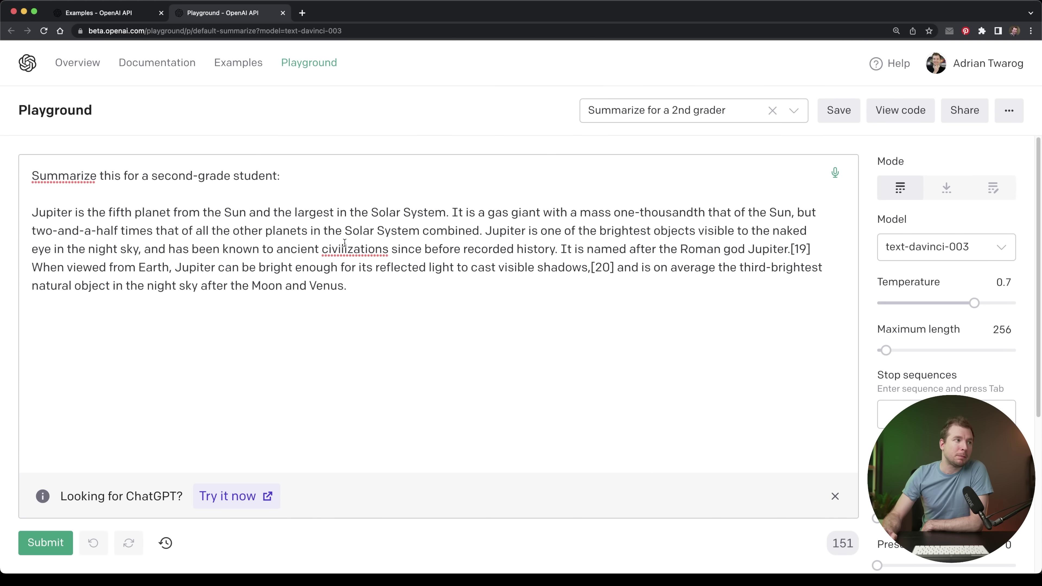
{"action": "left_click_drag", "start_coordinate": [347, 382], "coordinate": [25, 174]}
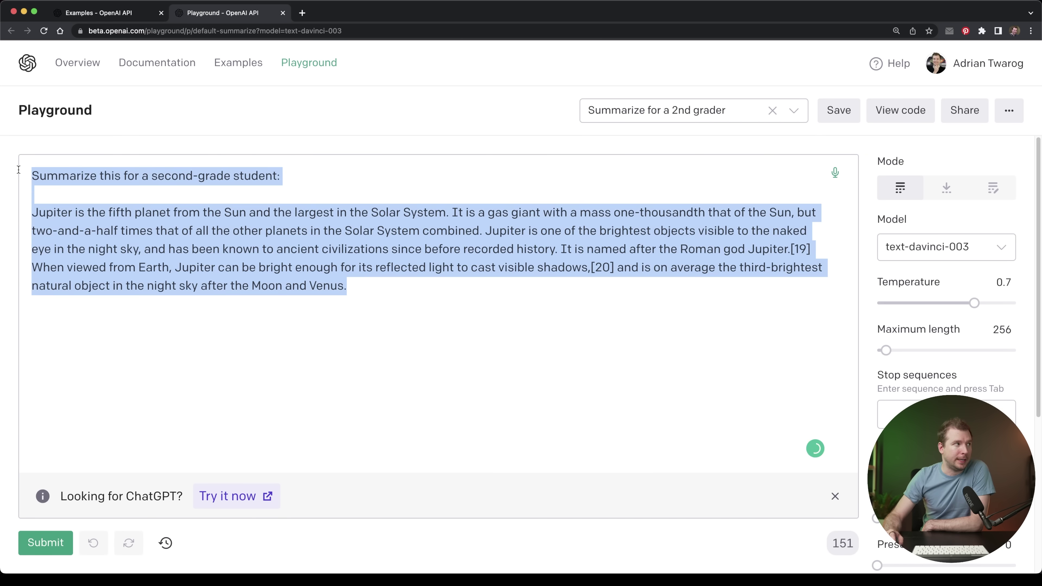
{"action": "left_click", "coordinate": [162, 194]}
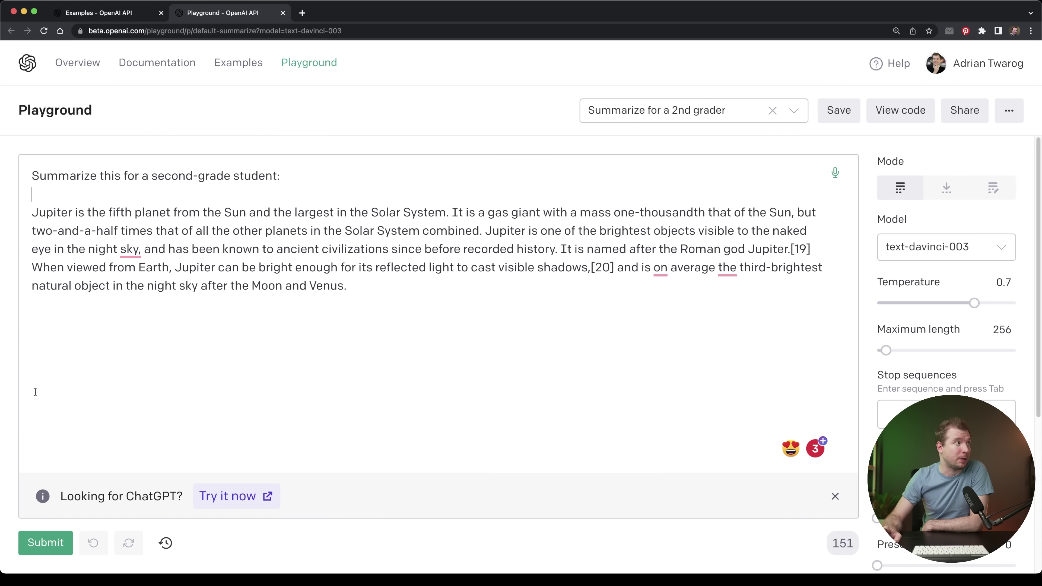
{"action": "left_click_drag", "start_coordinate": [20, 172], "coordinate": [318, 169]}
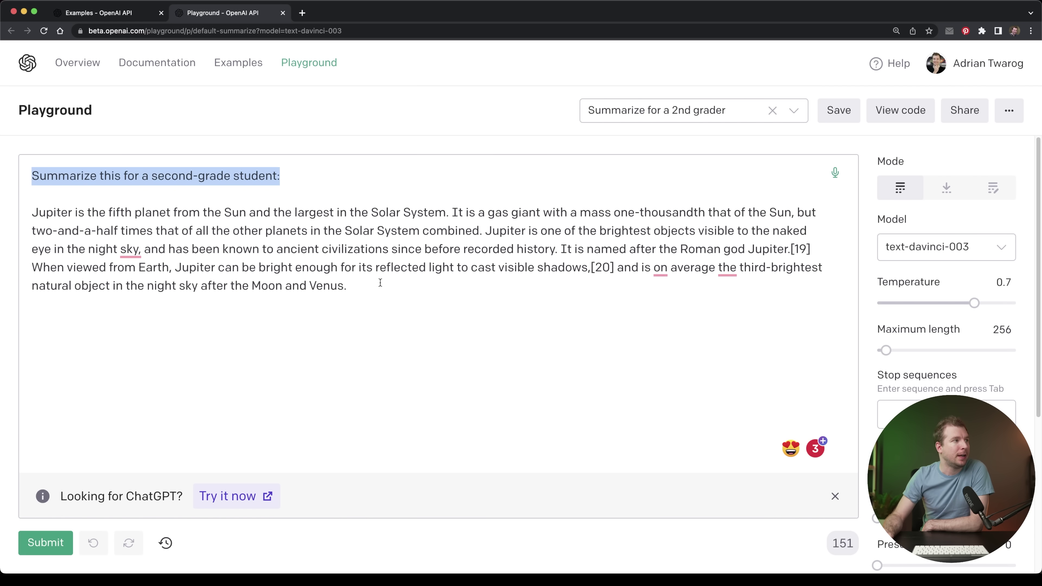
{"action": "left_click_drag", "start_coordinate": [380, 283], "coordinate": [29, 212]}
{"action": "left_click", "coordinate": [716, 309]}
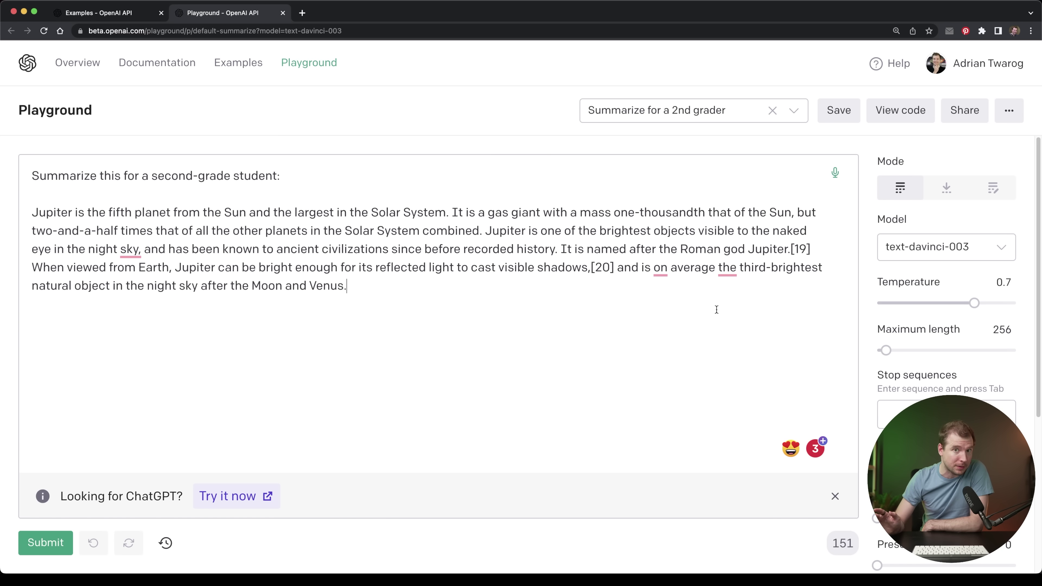
{"action": "key", "text": "ctrl+Return"}
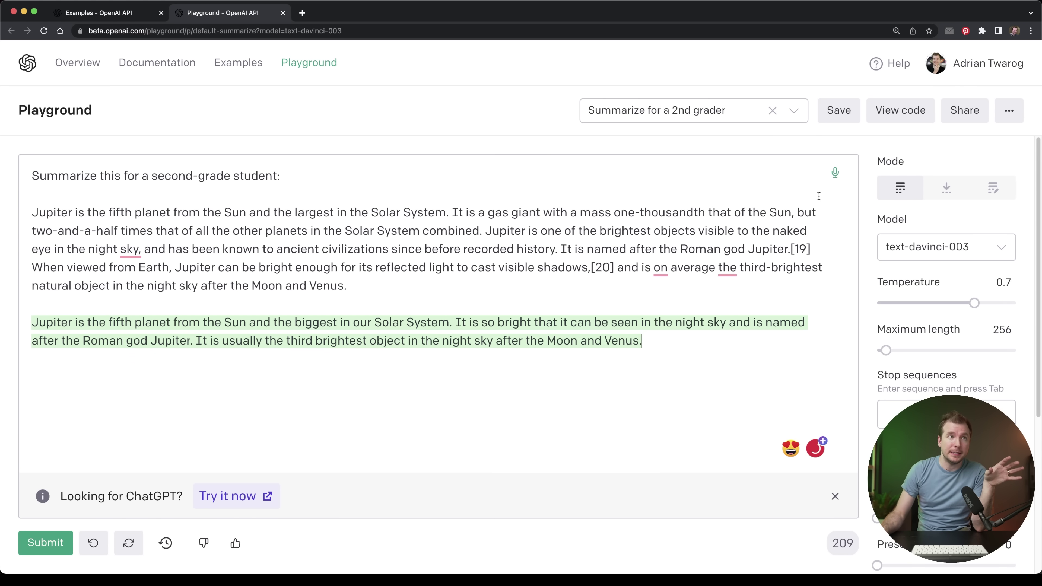
{"action": "left_click", "coordinate": [981, 248]}
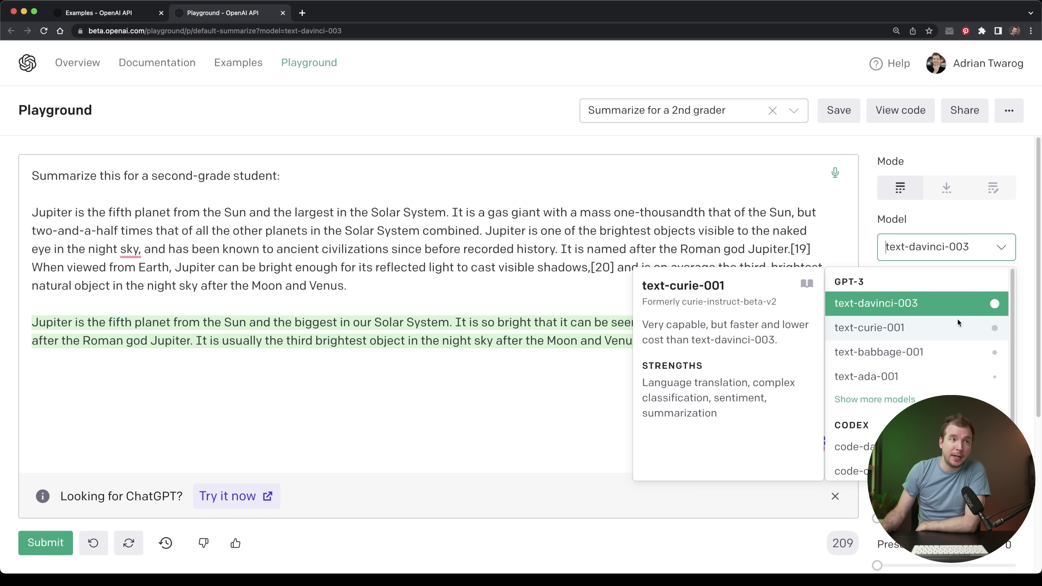
Keep text-davinci-003 as the model, set temperature to 1, and go back to the Examples page
{"action": "scroll", "coordinate": [943, 381], "scroll_direction": "down", "scroll_amount": 1}
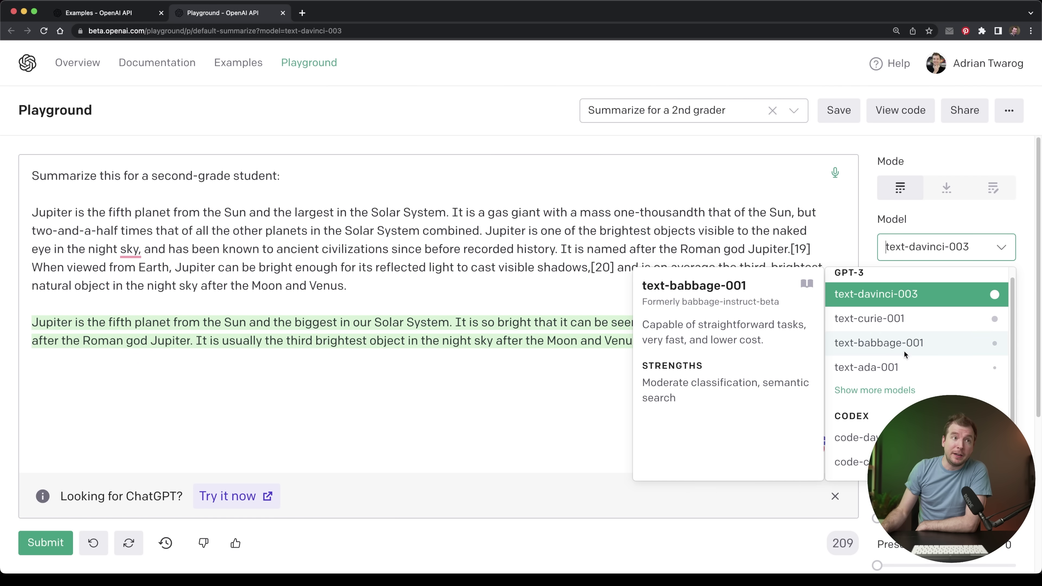
{"action": "left_click", "coordinate": [923, 292]}
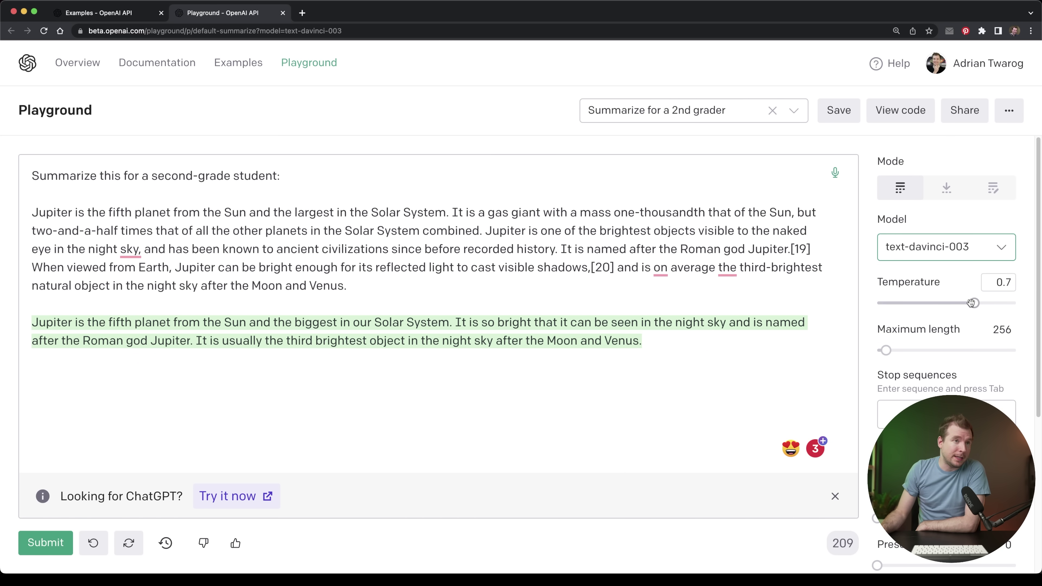
{"action": "left_click_drag", "start_coordinate": [971, 303], "coordinate": [874, 303]}
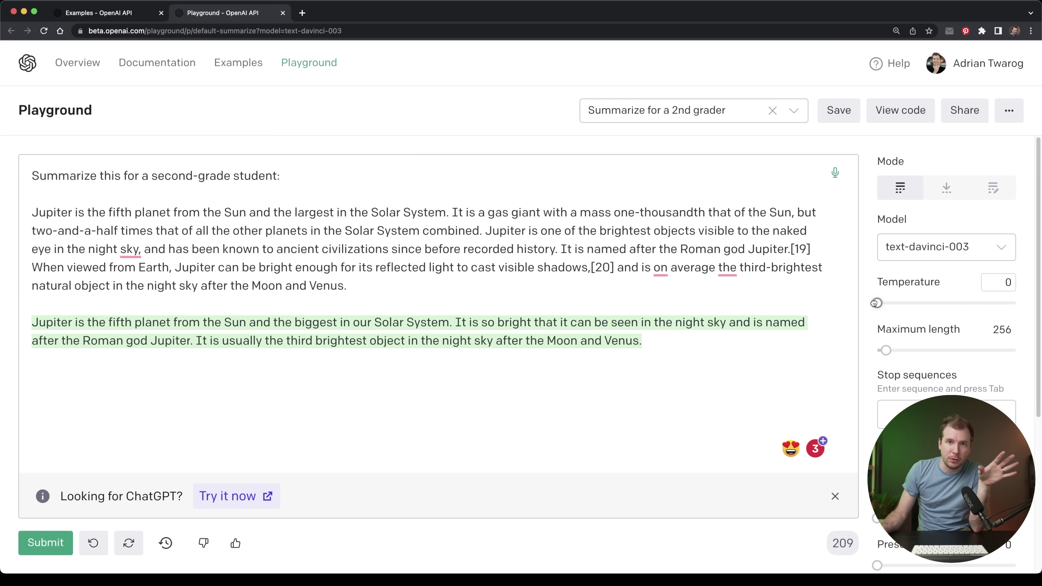
{"action": "left_click_drag", "start_coordinate": [874, 303], "coordinate": [1017, 303]}
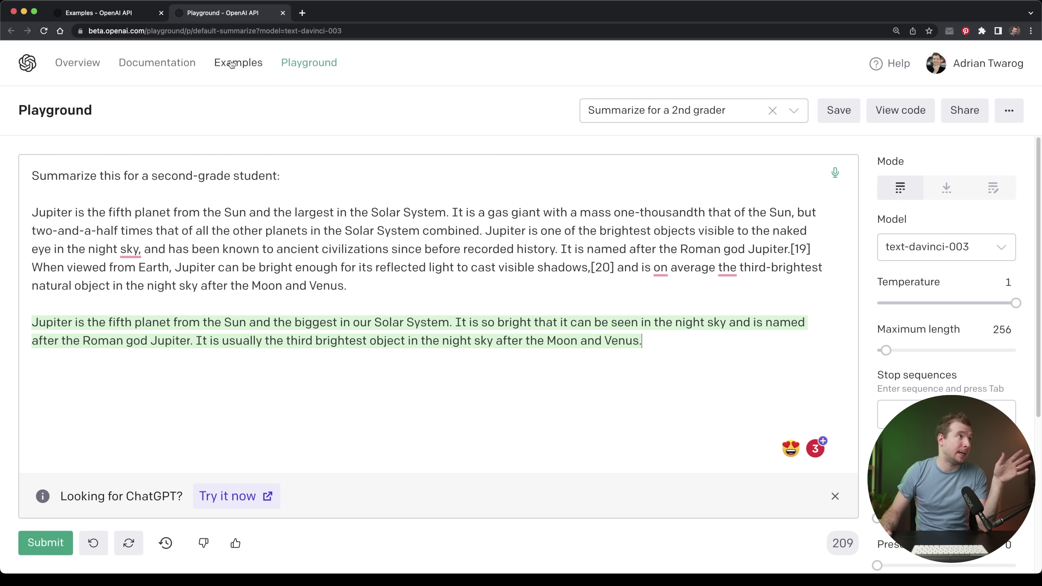
{"action": "left_click", "coordinate": [95, 13]}
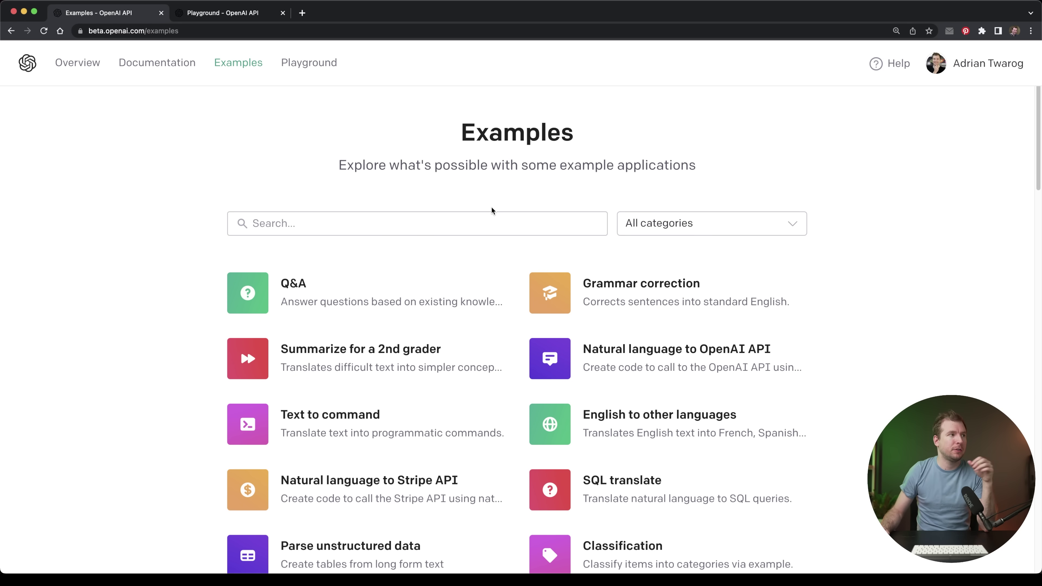
Search the examples for 'chat' and load the Chat example into the Playground
{"action": "left_click", "coordinate": [490, 223]}
{"action": "type", "text": "chat"}
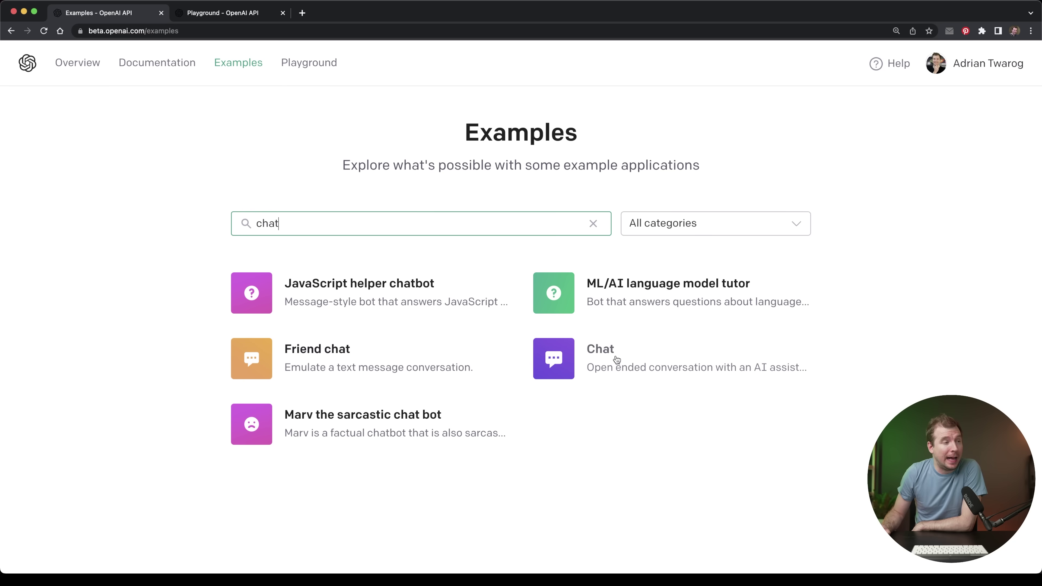
{"action": "left_click", "coordinate": [608, 349]}
{"action": "left_click", "coordinate": [766, 154]}
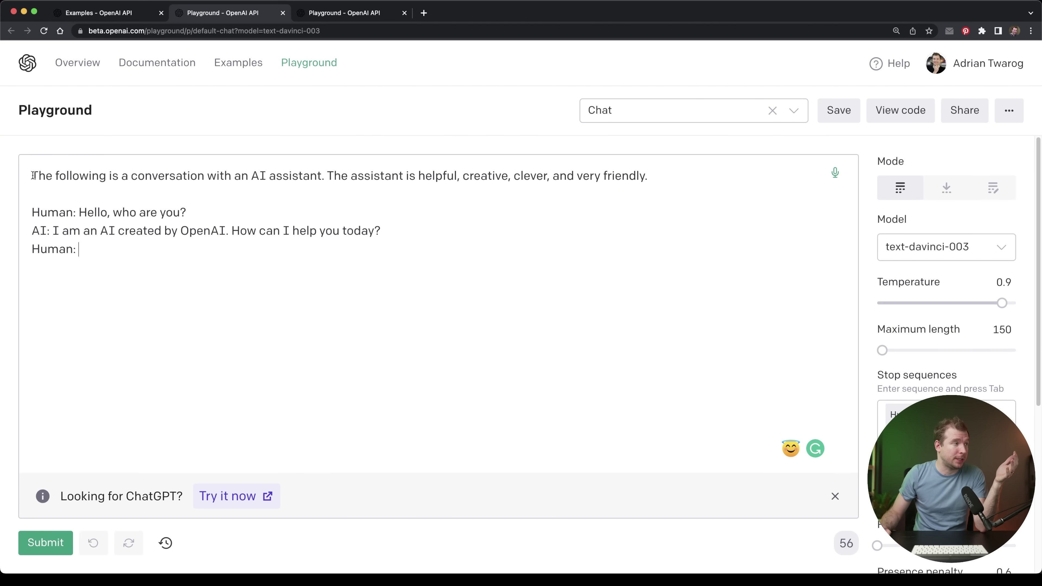
Review the assistant's traits (helpful, creative, clever, friendly) and place the cursor after the last 'Human:'
{"action": "left_click_drag", "start_coordinate": [33, 175], "coordinate": [238, 175]}
{"action": "left_click", "coordinate": [38, 212]}
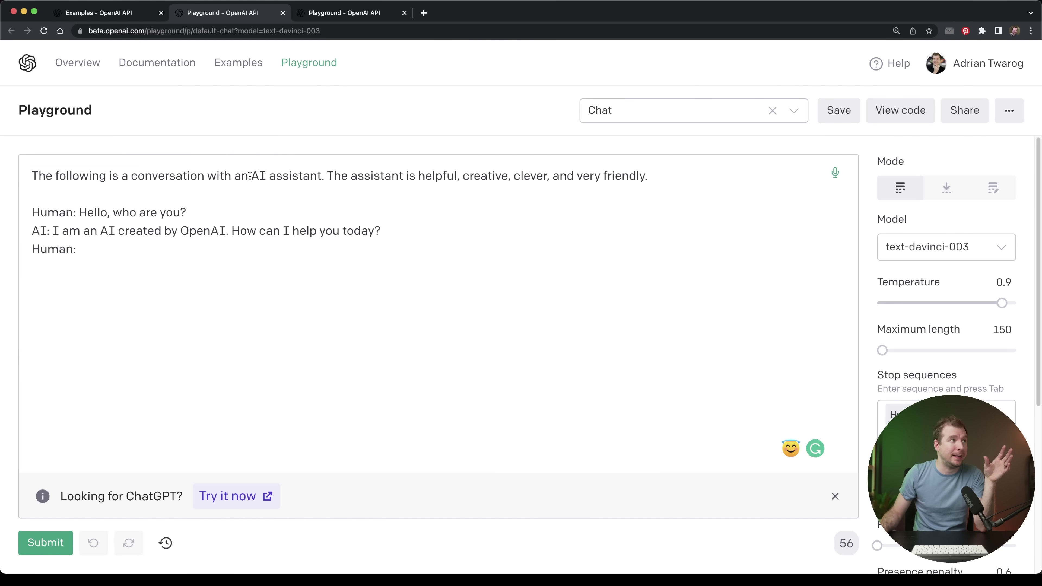
{"action": "left_click_drag", "start_coordinate": [250, 176], "coordinate": [321, 179]}
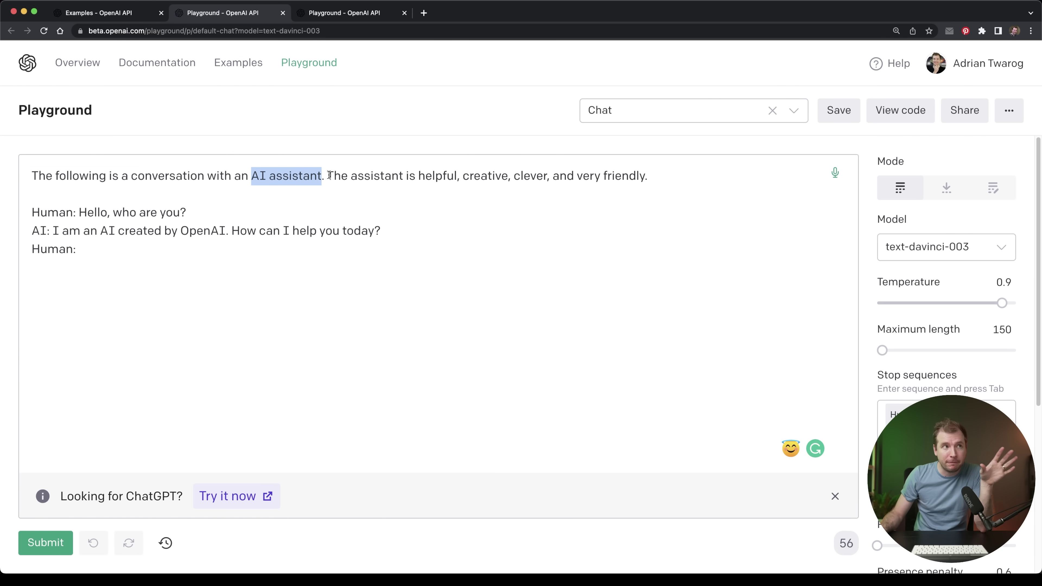
{"action": "double_click", "coordinate": [432, 175]}
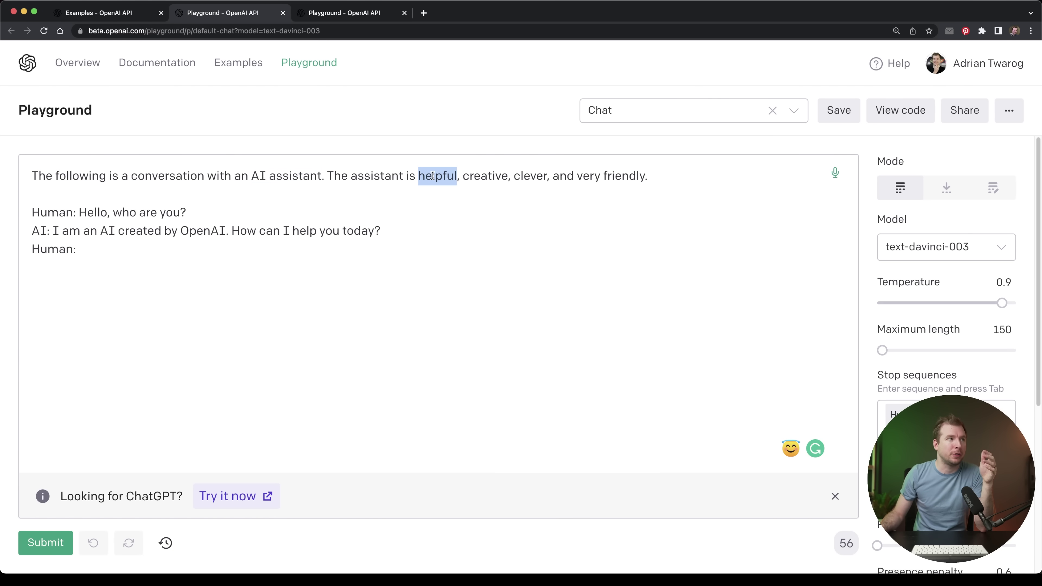
{"action": "double_click", "coordinate": [483, 177]}
{"action": "double_click", "coordinate": [528, 176]}
{"action": "double_click", "coordinate": [606, 177]}
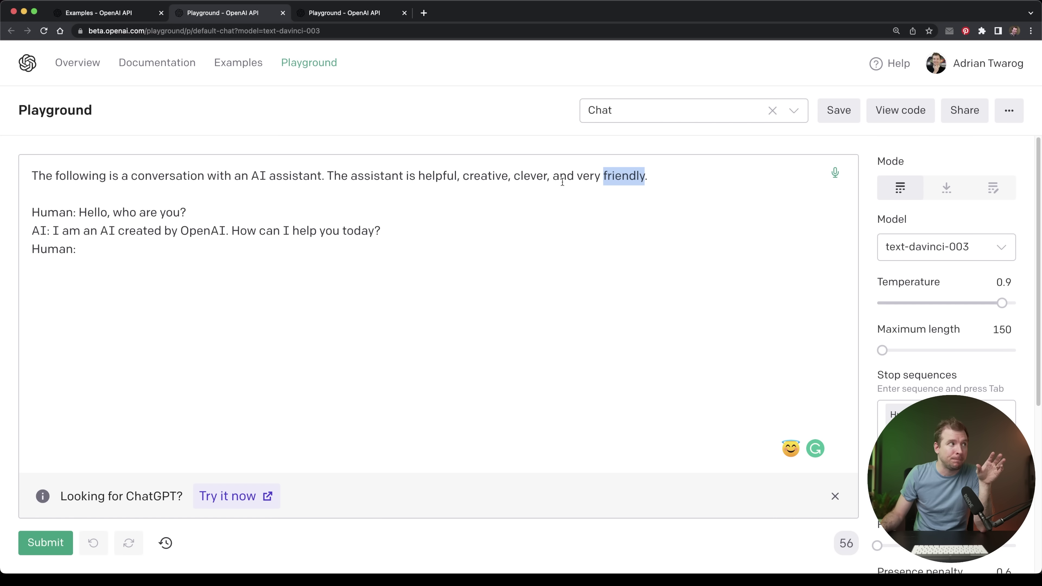
{"action": "left_click", "coordinate": [134, 266]}
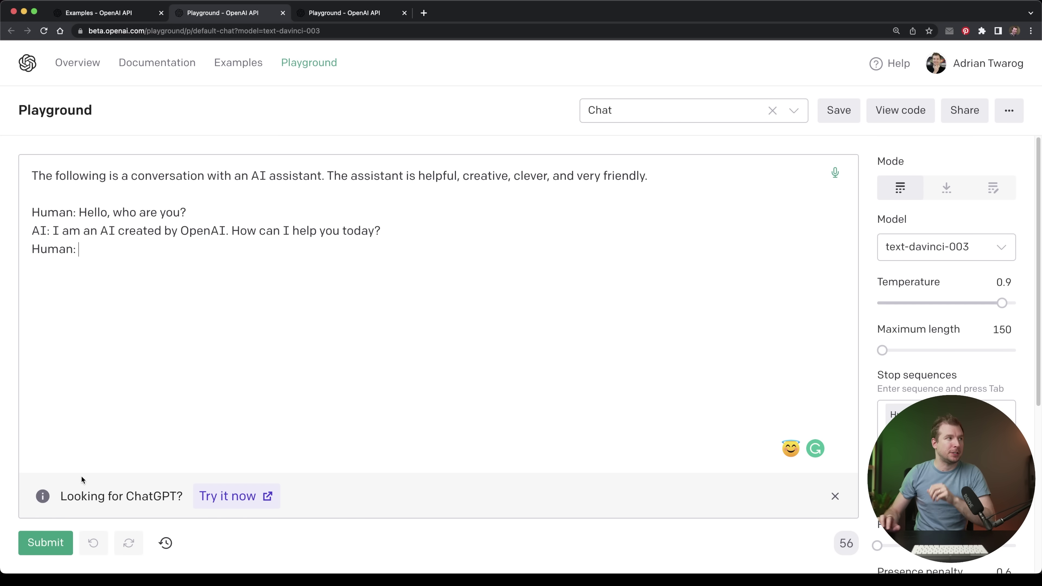
Submit 'What is your name' and get the reply 'You can call me AI Assistant!'
{"action": "type", "text": "What is your name"}
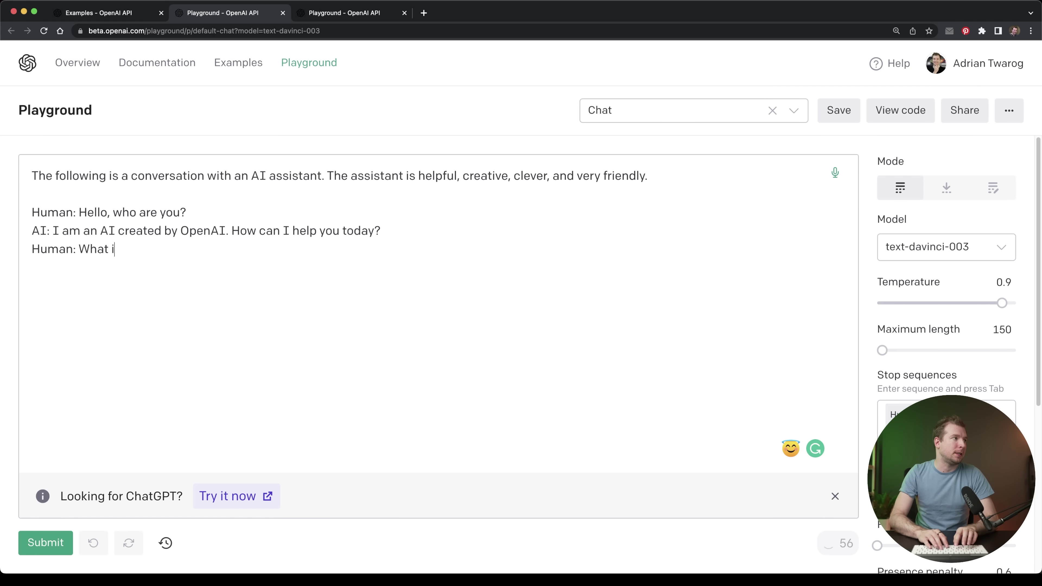
{"action": "left_click", "coordinate": [63, 542]}
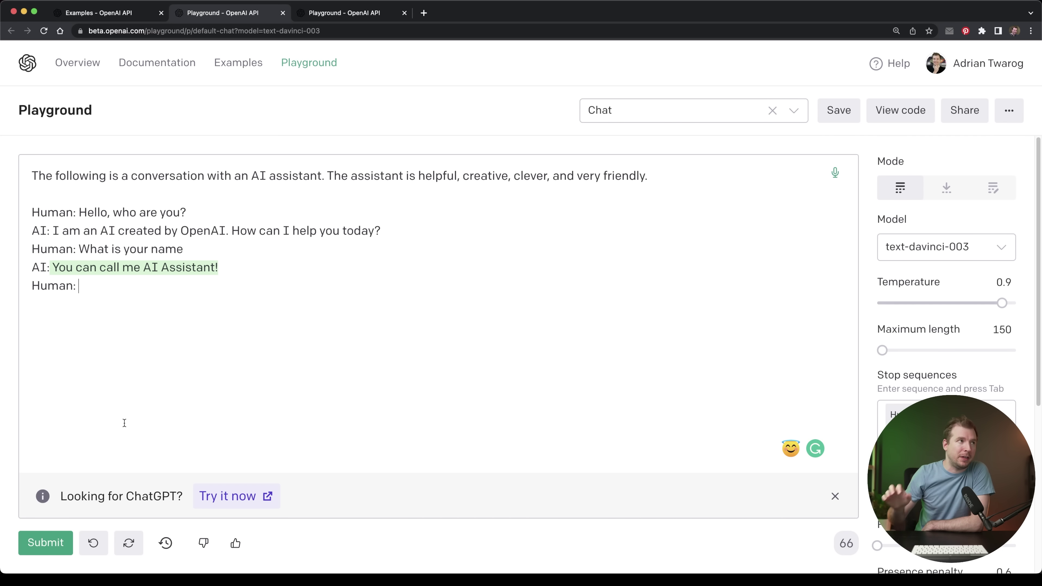
{"action": "left_click_drag", "start_coordinate": [687, 174], "coordinate": [372, 175]}
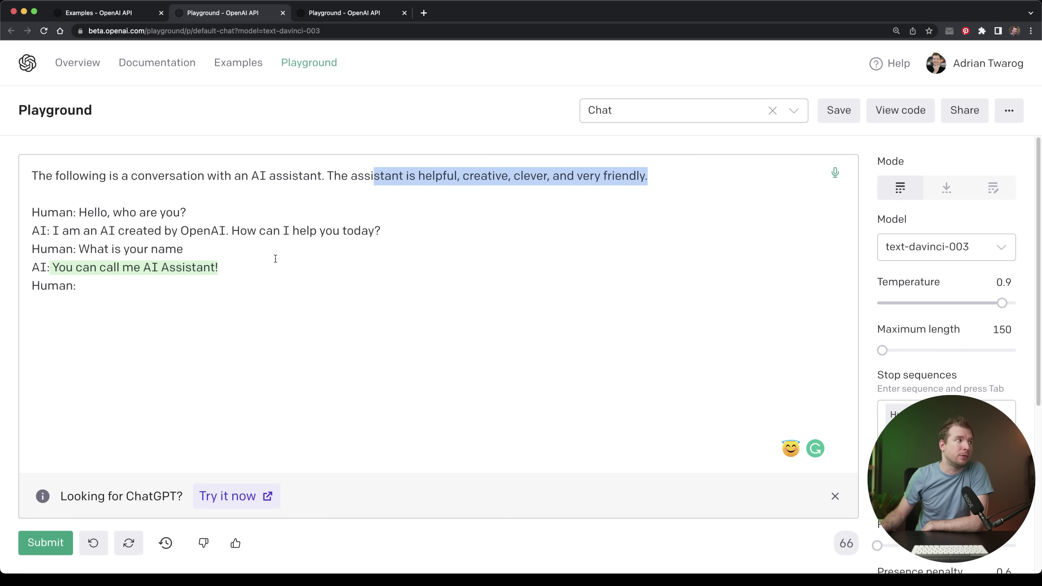
{"action": "left_click", "coordinate": [226, 320]}
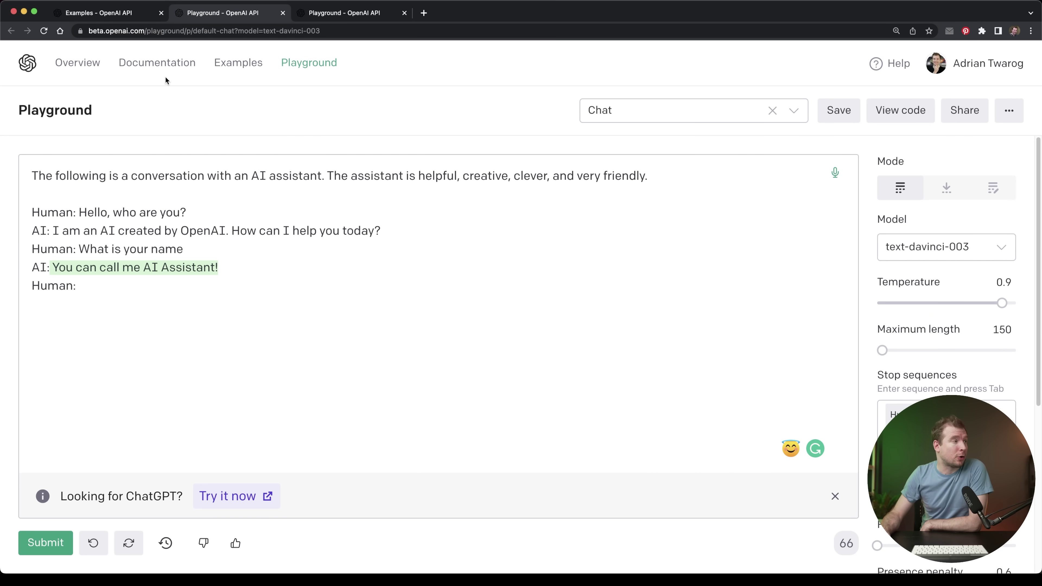
Leave the Playground for the documentation and open the Completions API reference
{"action": "left_click", "coordinate": [162, 74]}
{"action": "left_click", "coordinate": [607, 98]}
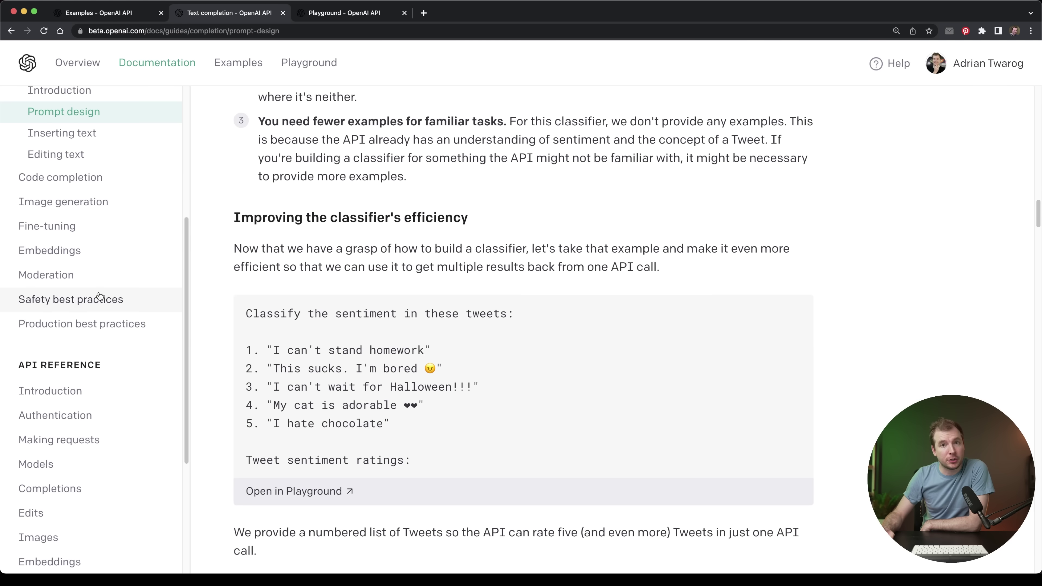
{"action": "scroll", "coordinate": [98, 296], "scroll_direction": "down", "scroll_amount": 5}
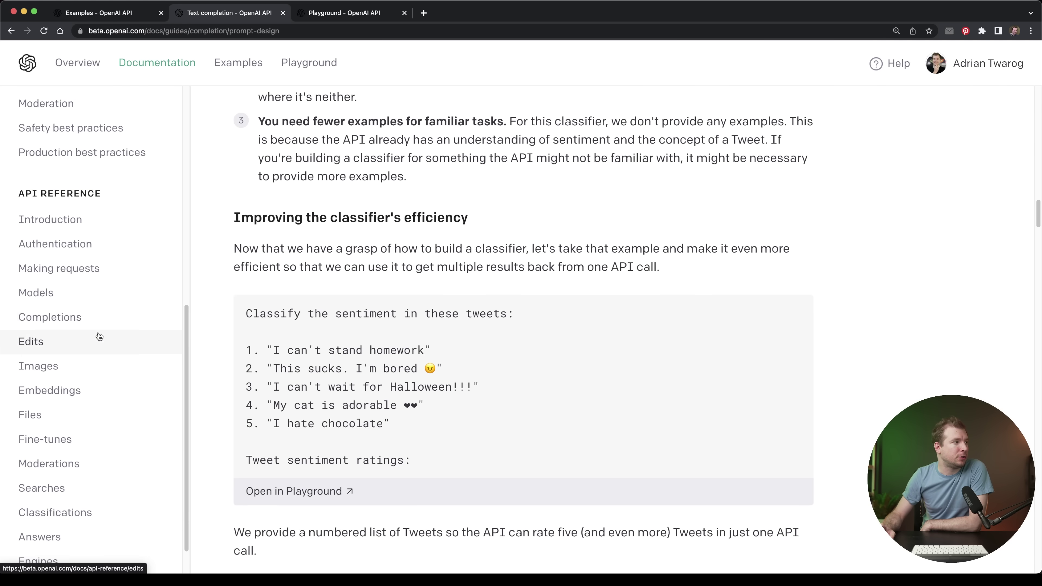
{"action": "left_click", "coordinate": [80, 319]}
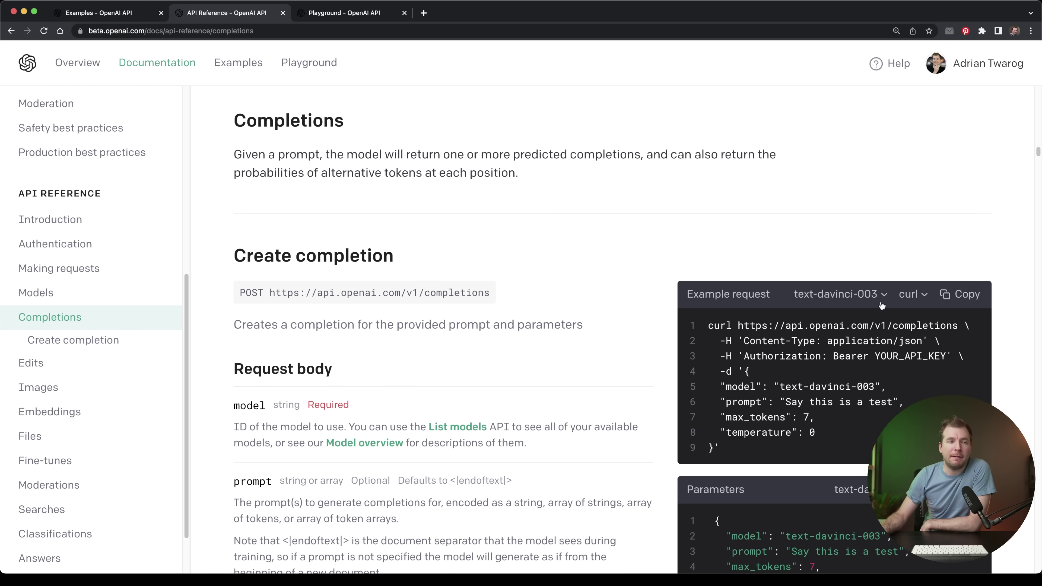
{"action": "scroll", "coordinate": [800, 341], "scroll_direction": "down", "scroll_amount": 2}
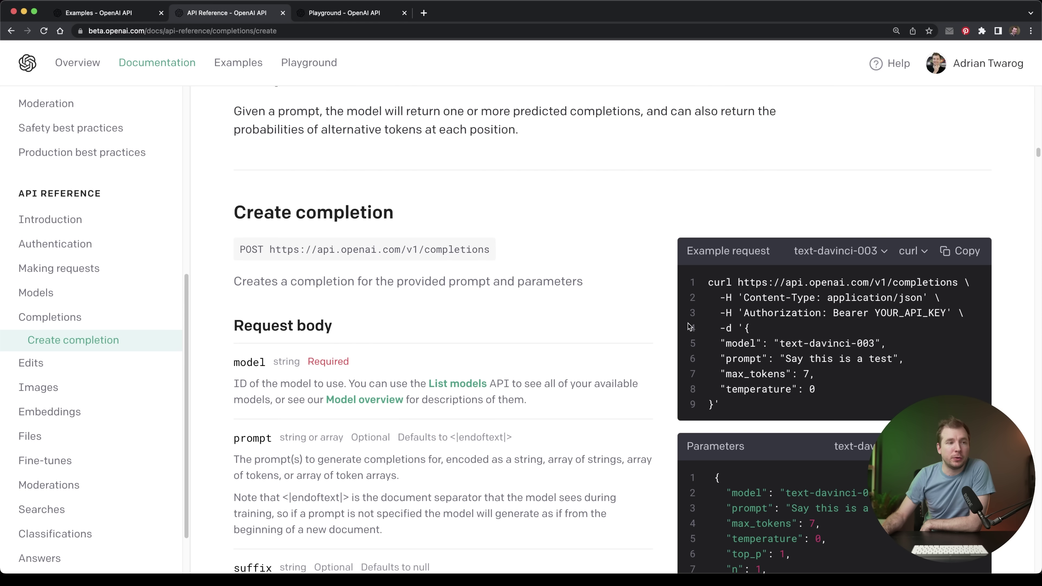
{"action": "scroll", "coordinate": [776, 365], "scroll_direction": "down", "scroll_amount": 1}
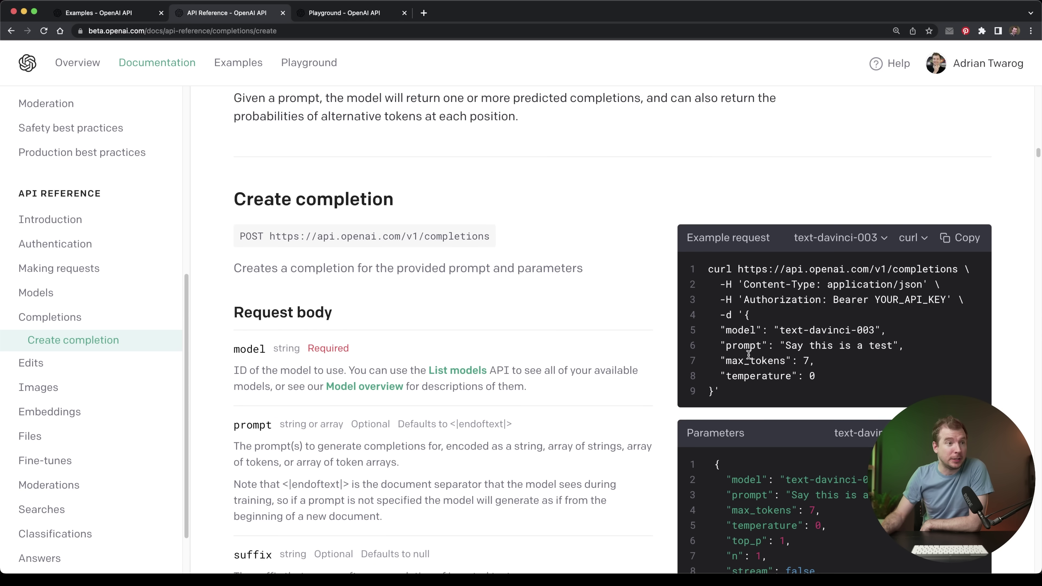
Switch the Create completion example request to node.js and review the code
{"action": "left_click", "coordinate": [909, 240]}
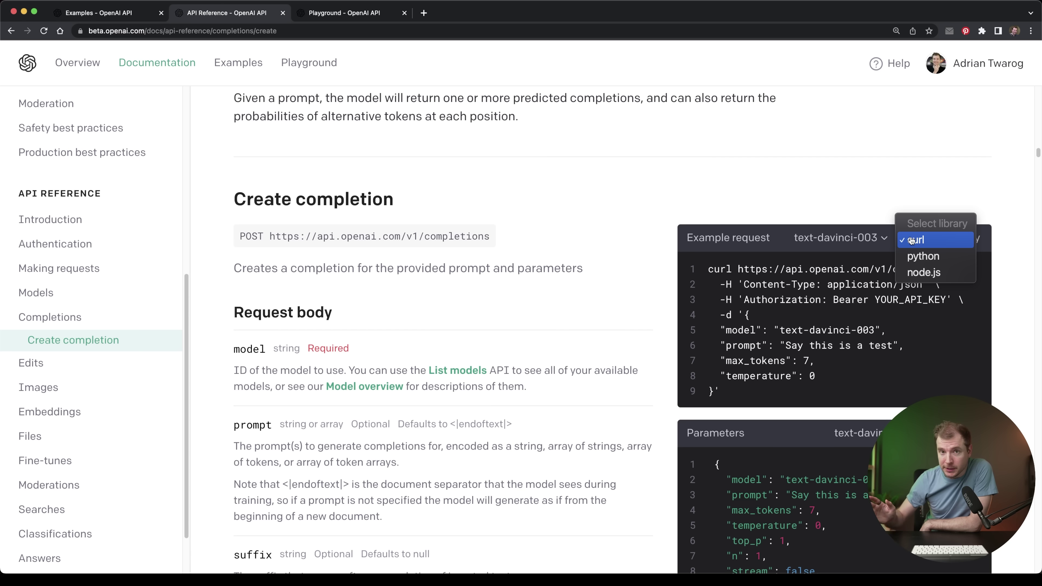
{"action": "left_click", "coordinate": [923, 272]}
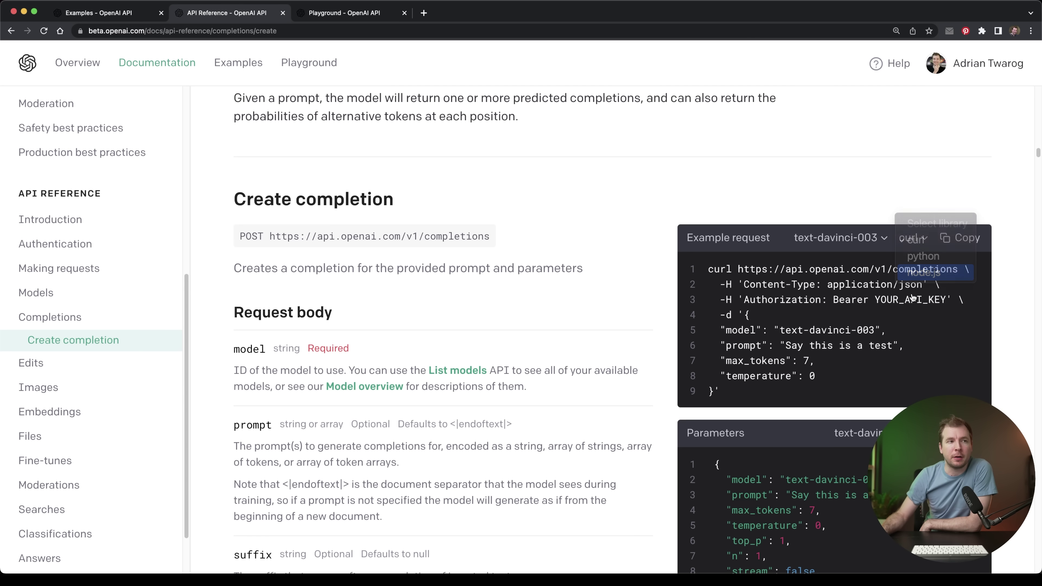
{"action": "scroll", "coordinate": [894, 320], "scroll_direction": "down", "scroll_amount": 1}
{"action": "scroll", "coordinate": [923, 301], "scroll_direction": "right", "scroll_amount": 3}
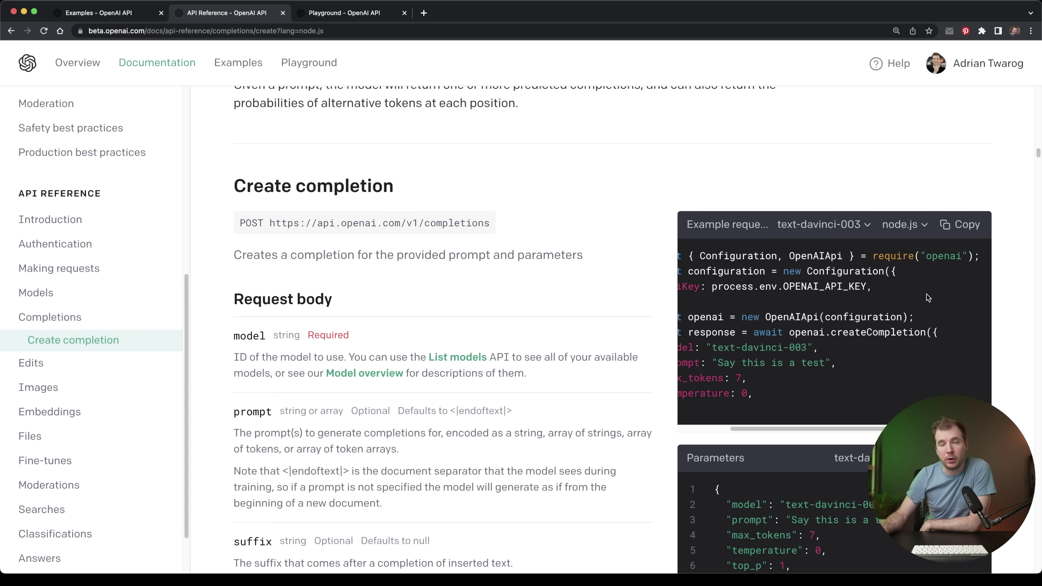
{"action": "double_click", "coordinate": [940, 256]}
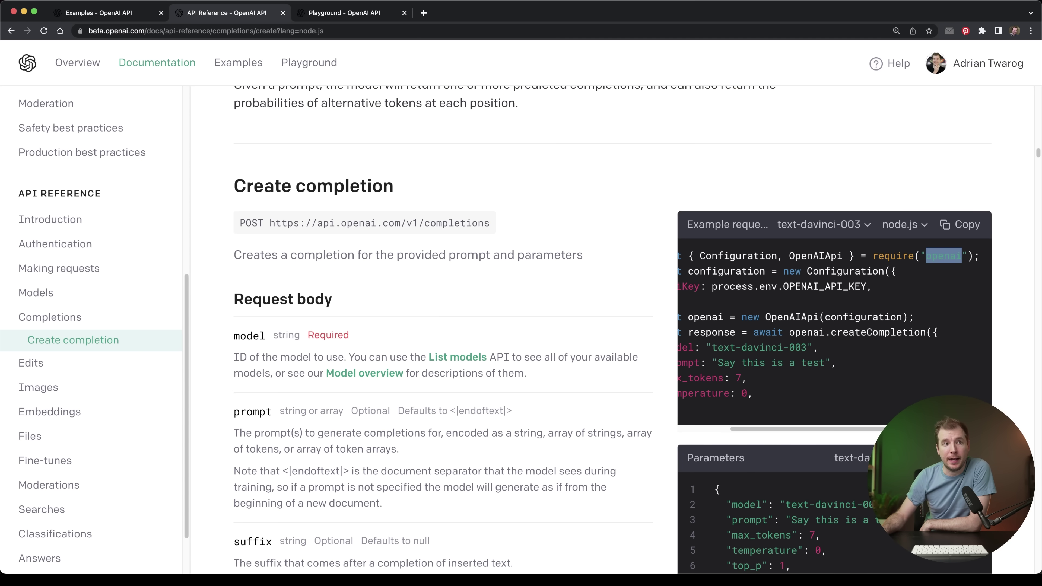
{"action": "scroll", "coordinate": [836, 429], "scroll_direction": "left", "scroll_amount": 3}
{"action": "left_click_drag", "start_coordinate": [736, 411], "coordinate": [719, 261]}
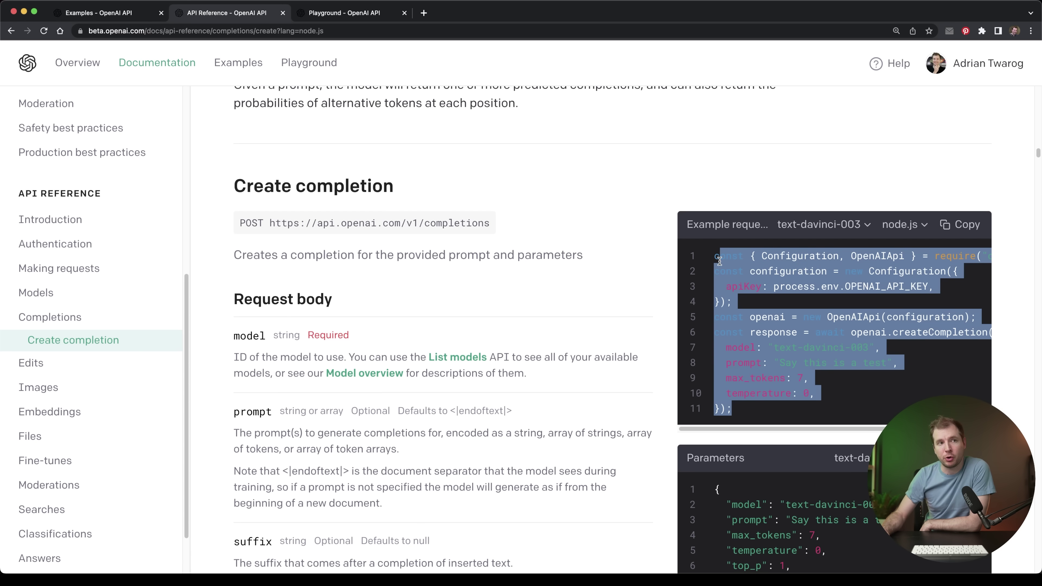
{"action": "left_click", "coordinate": [788, 303]}
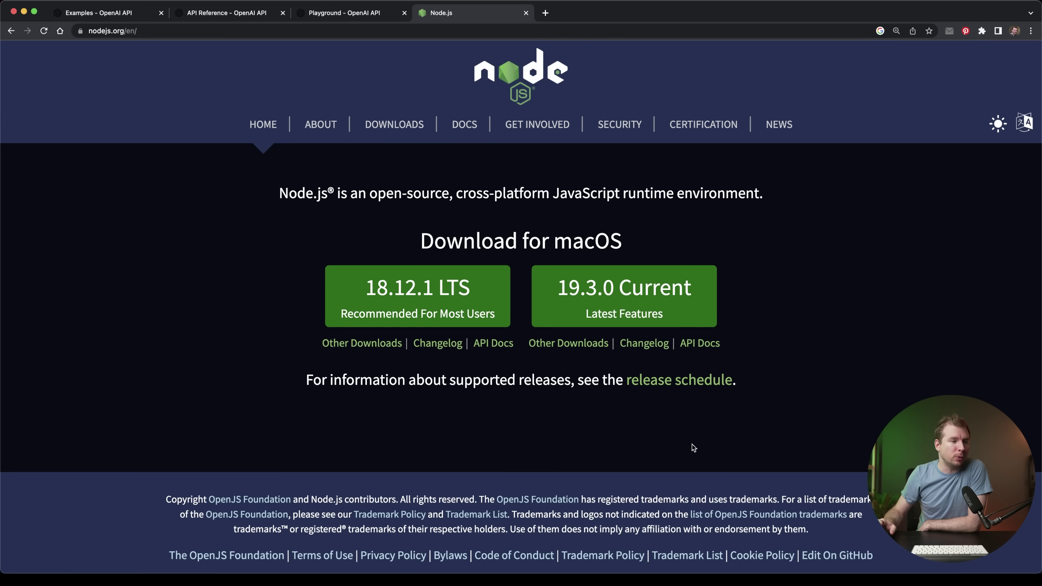
Switch to Visual Studio Code with the empty chatgpt project
{"action": "left_click", "coordinate": [780, 503]}
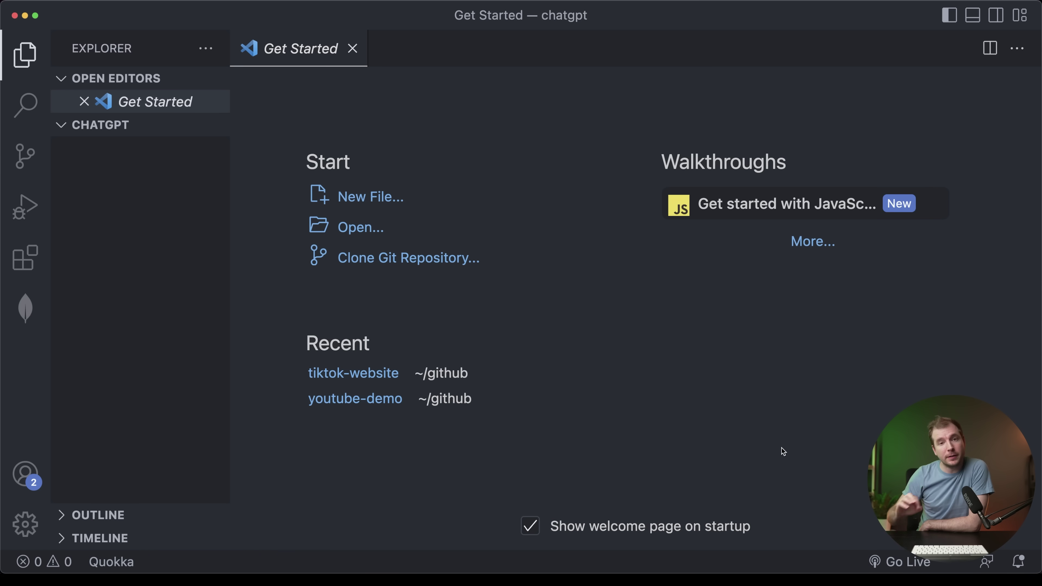
Create an empty index.js file in the chatgpt project
{"action": "double_click", "coordinate": [125, 237]}
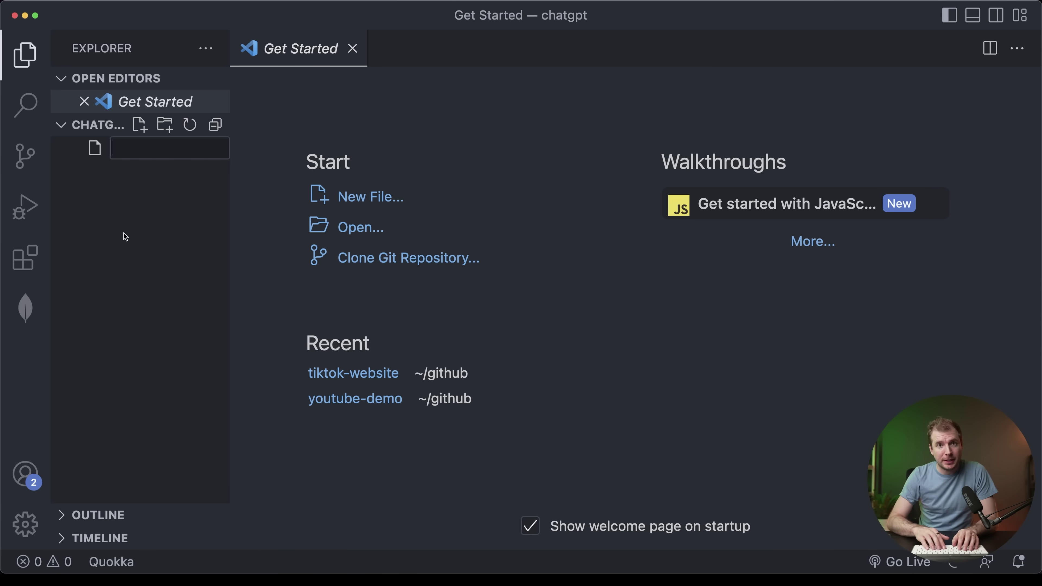
{"action": "type", "text": "index.js"}
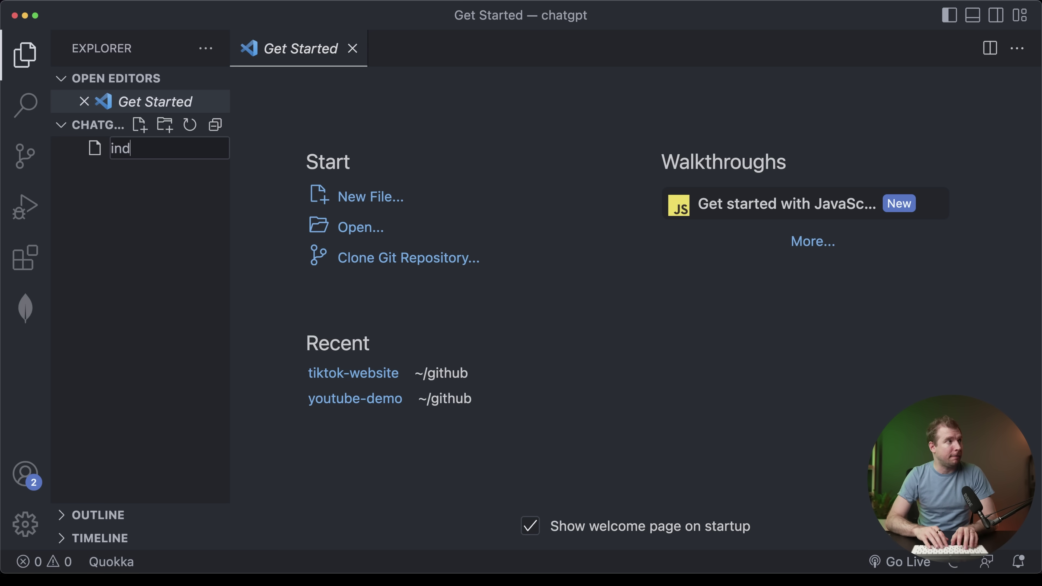
{"action": "key", "text": "Return"}
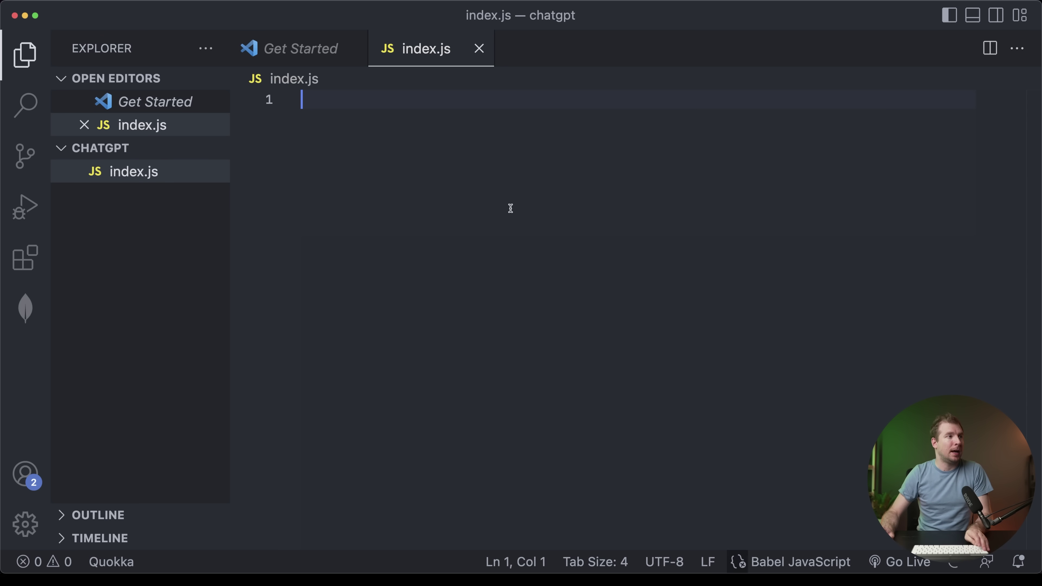
Open a taller integrated terminal and type 'npm install openai'
{"action": "key", "text": "ctrl+grave"}
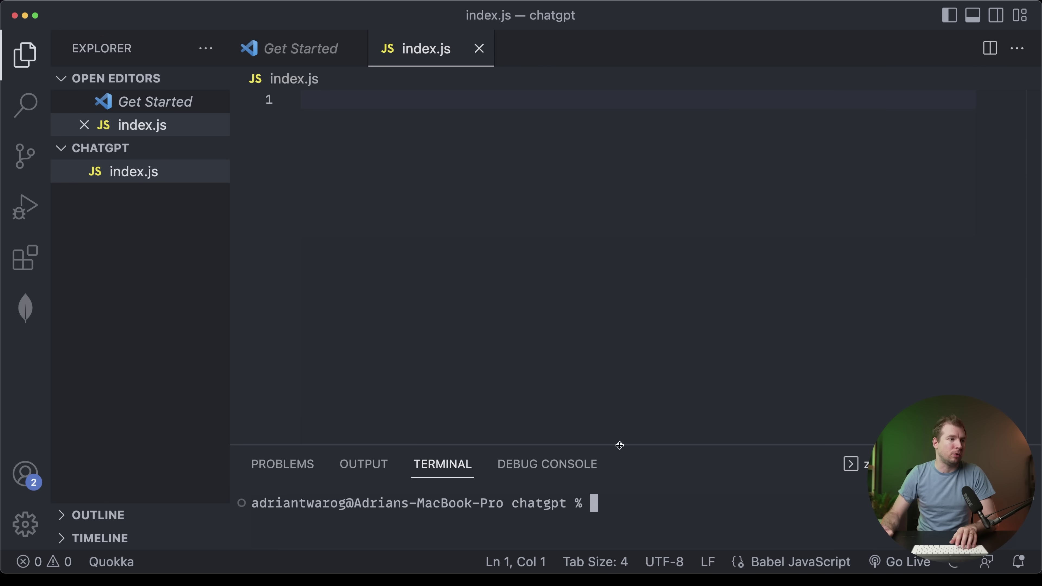
{"action": "left_click_drag", "start_coordinate": [620, 445], "coordinate": [626, 343]}
{"action": "type", "text": "np"}
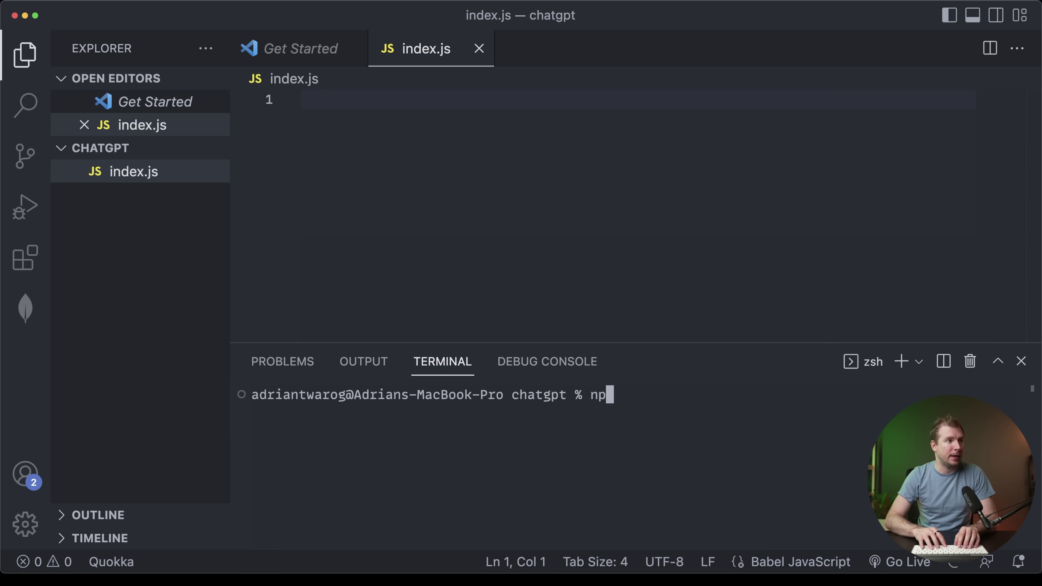
{"action": "type", "text": "m install openai"}
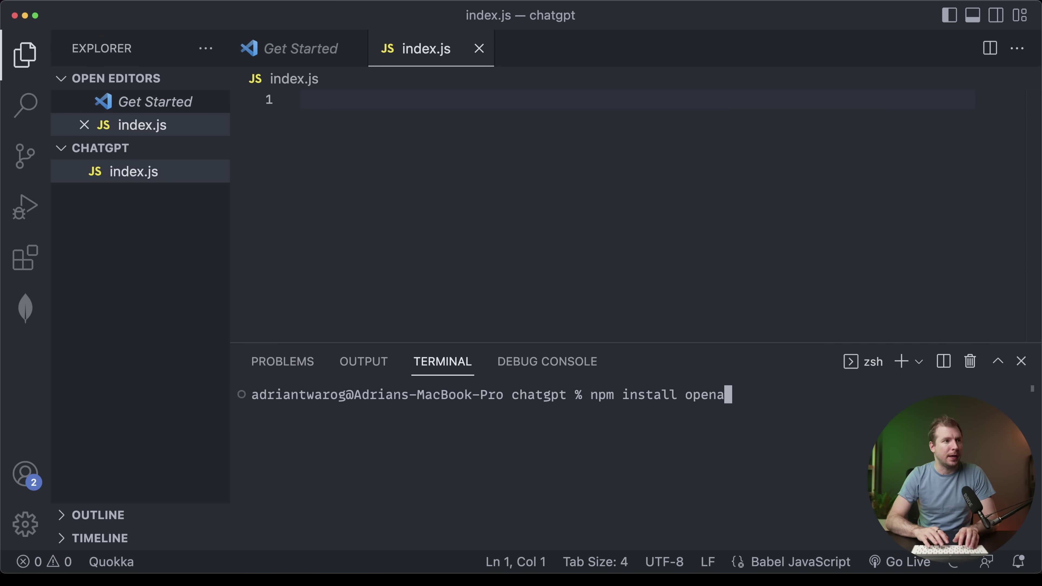
Install openai, then add "type": "module" to package.json and save it
{"action": "key", "text": "Return"}
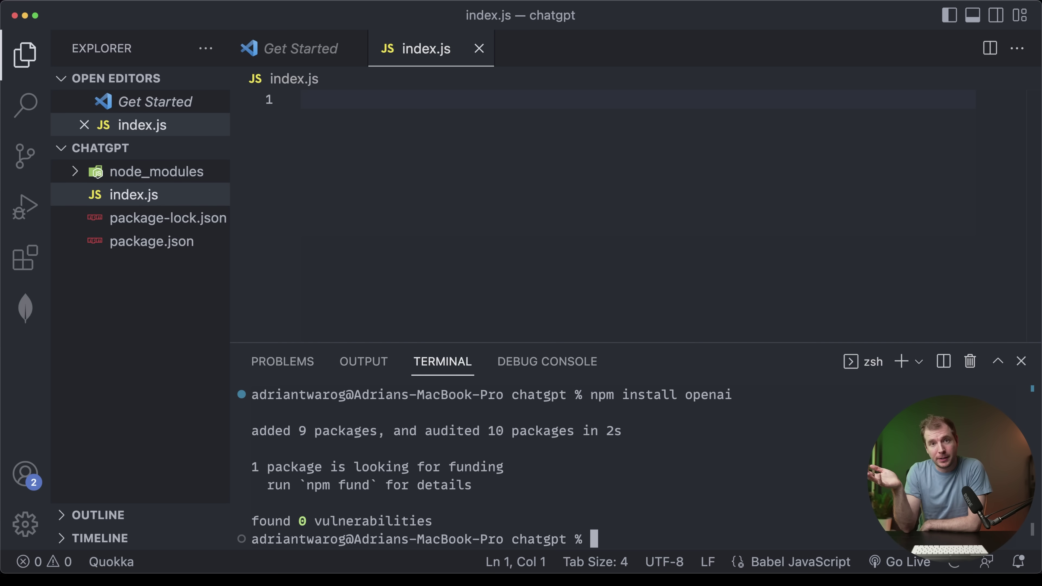
{"action": "left_click", "coordinate": [123, 241]}
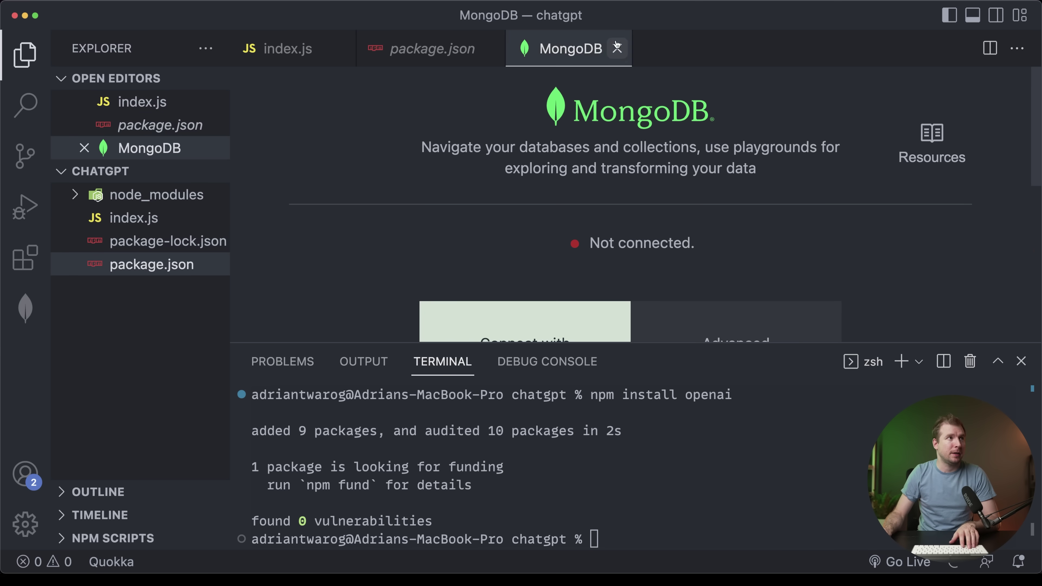
{"action": "key", "text": "super+w"}
{"action": "key", "text": "Return"}
{"action": "type", "text": "\""}
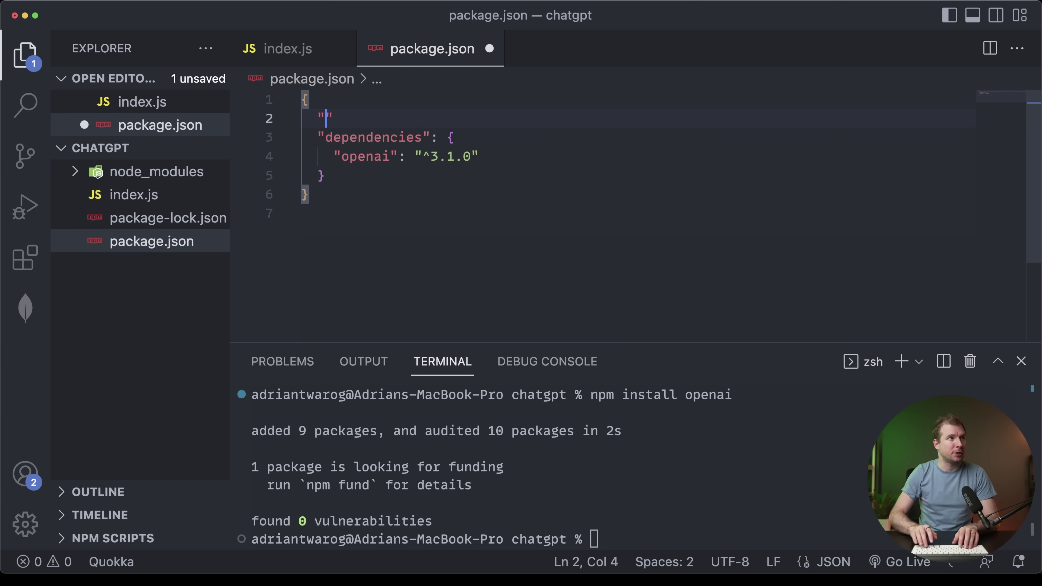
{"action": "type", "text": "type\": \"module\","}
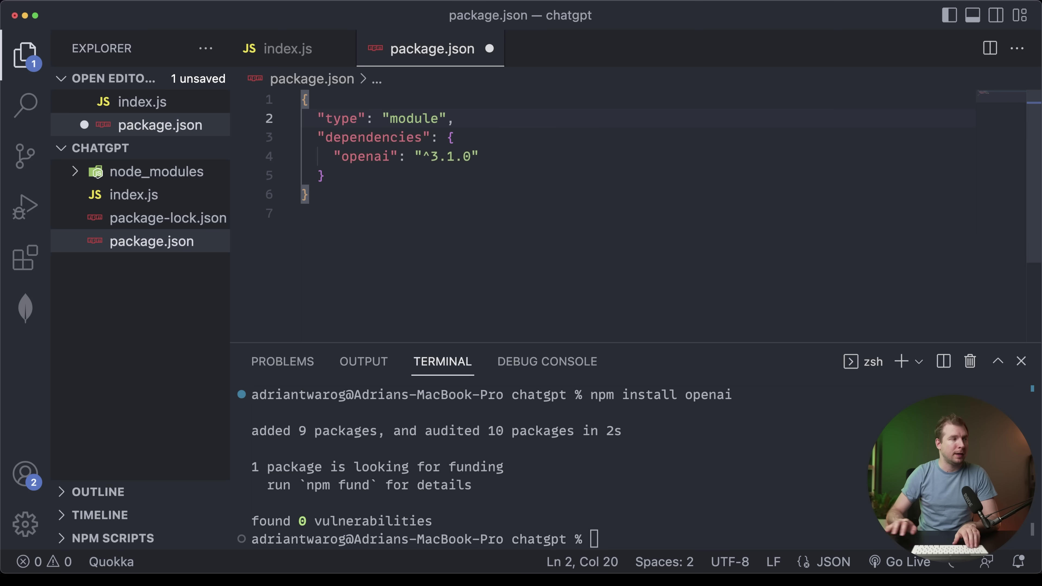
{"action": "key", "text": "super+s"}
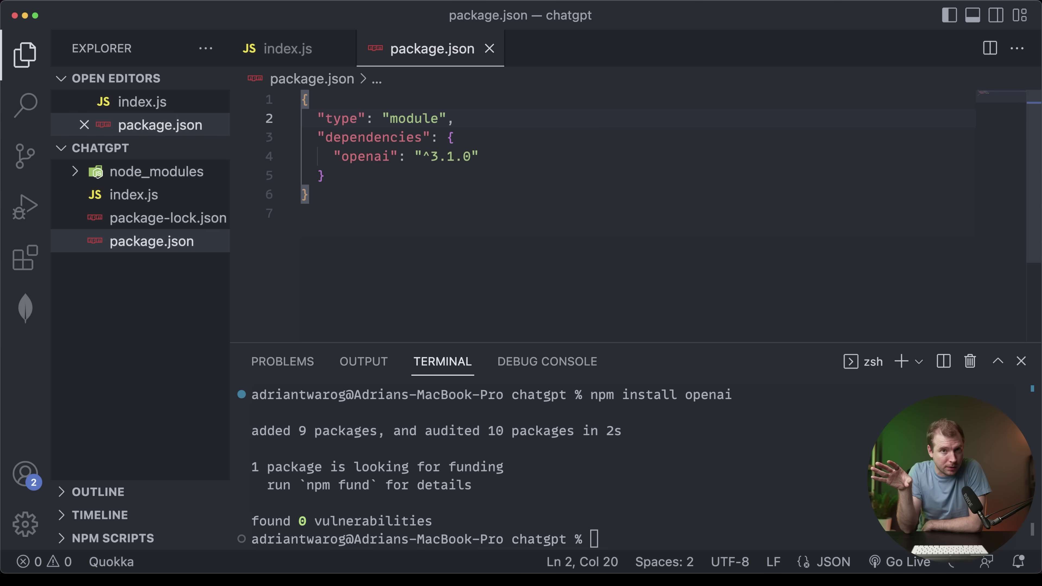
{"action": "key", "text": "super+Tab"}
Select the node.js Create completion example code in the browser, then return to VS Code
{"action": "key", "text": "super+2"}
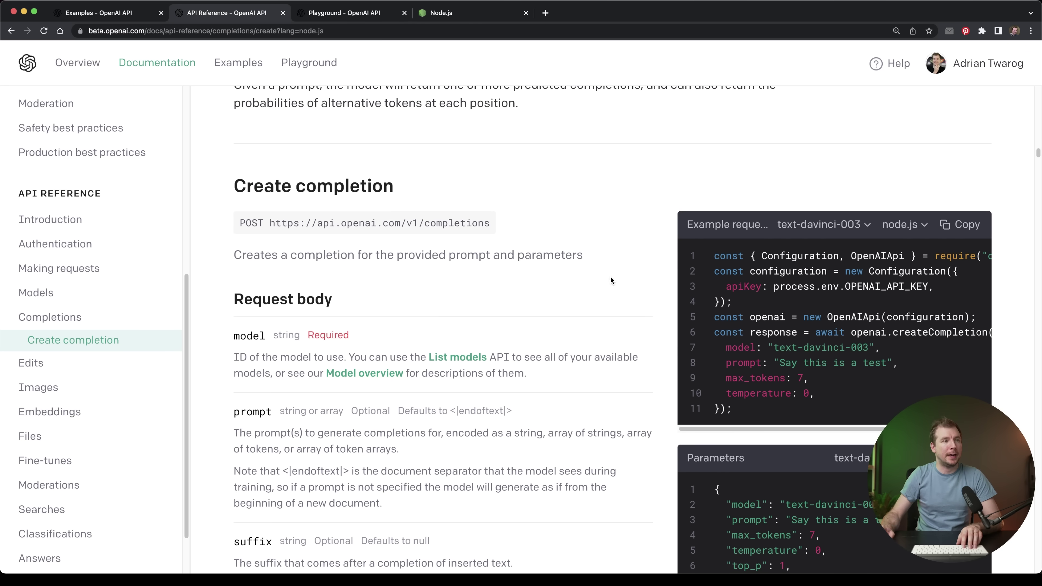
{"action": "left_click_drag", "start_coordinate": [747, 417], "coordinate": [713, 258]}
{"action": "key", "text": "cmd+c"}
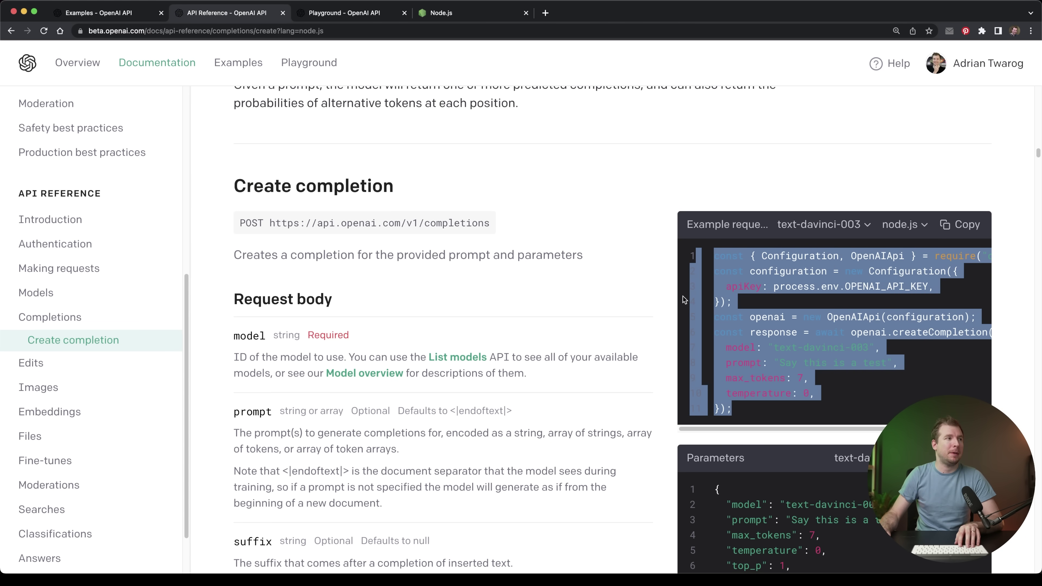
{"action": "mouse_move", "coordinate": [545, 546]}
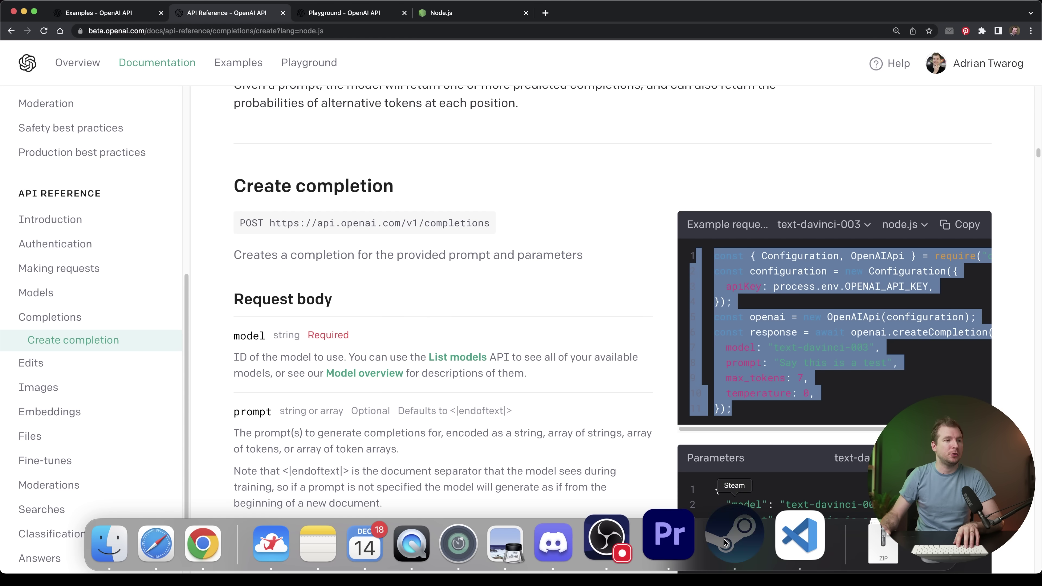
{"action": "left_click", "coordinate": [786, 540]}
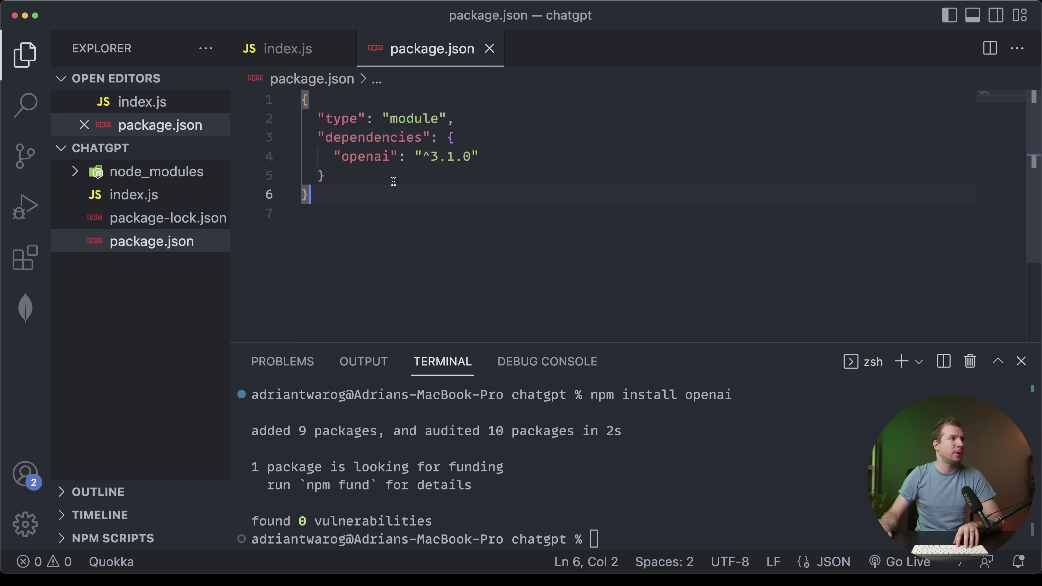
Paste the OpenAI Create completion example into index.js and select the OPENAI_API_KEY placeholder
{"action": "key", "text": "ctrl+Tab"}
{"action": "key", "text": "cmd+v"}
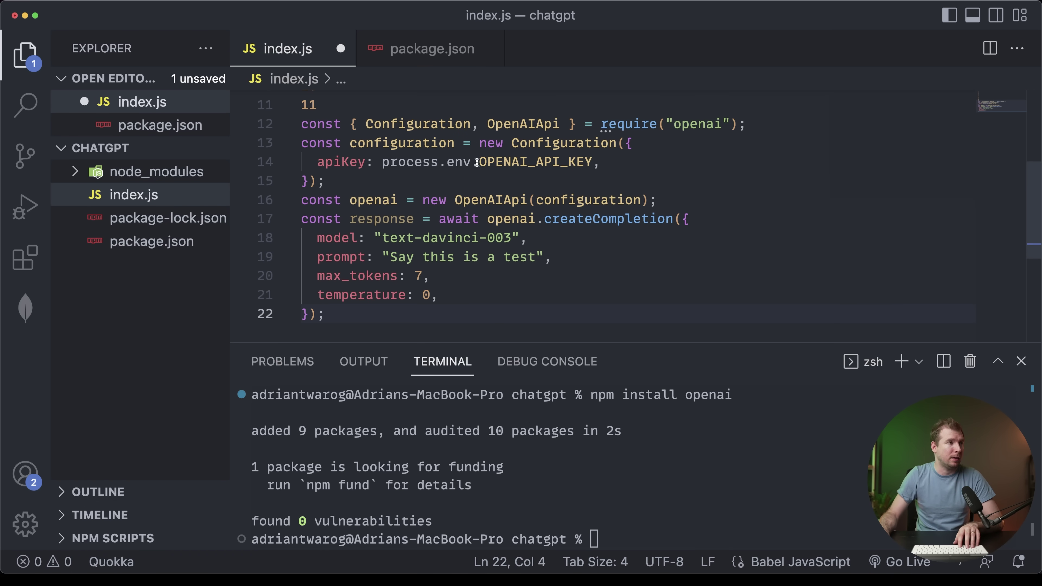
{"action": "left_click_drag", "start_coordinate": [478, 162], "coordinate": [589, 159]}
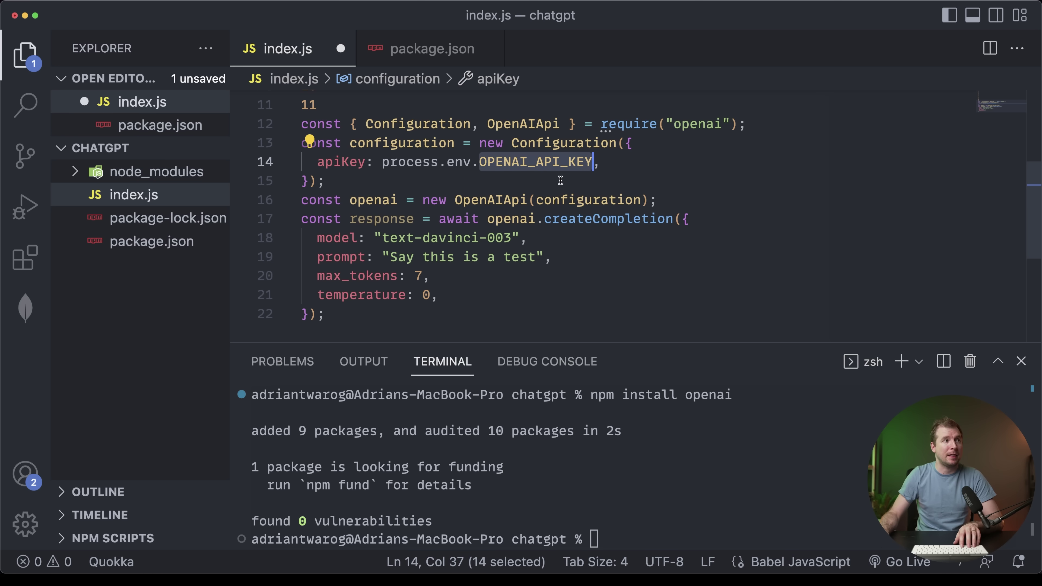
In the browser, open the OpenAI API keys page from the account menu
{"action": "left_click", "coordinate": [235, 535]}
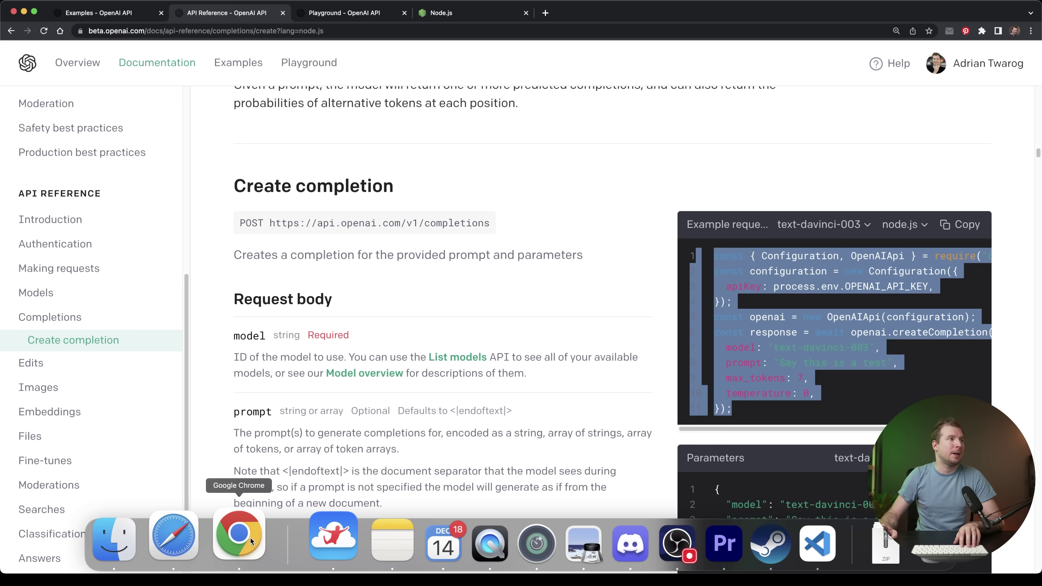
{"action": "left_click", "coordinate": [964, 69]}
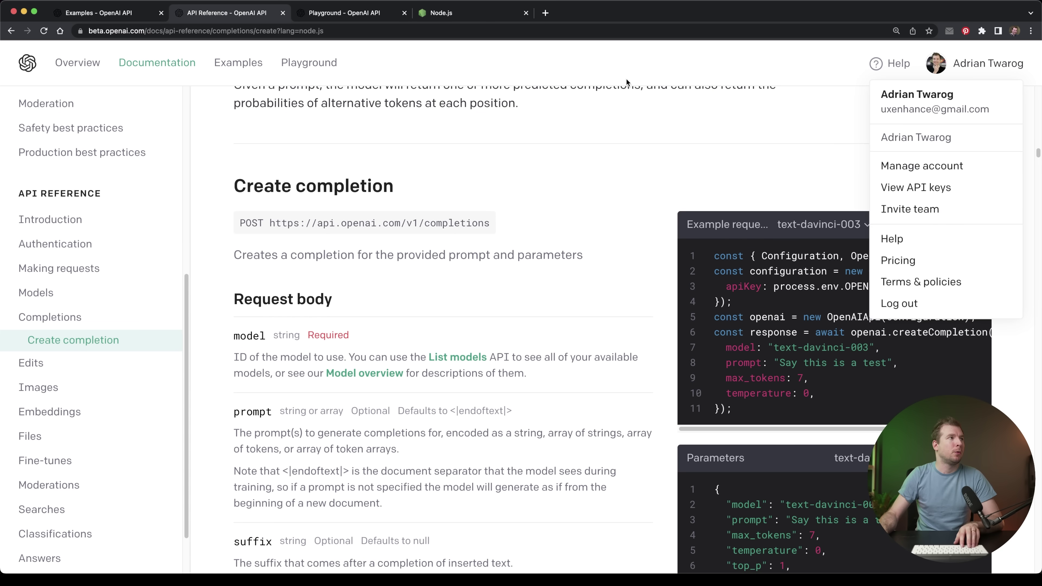
{"action": "left_click", "coordinate": [977, 189]}
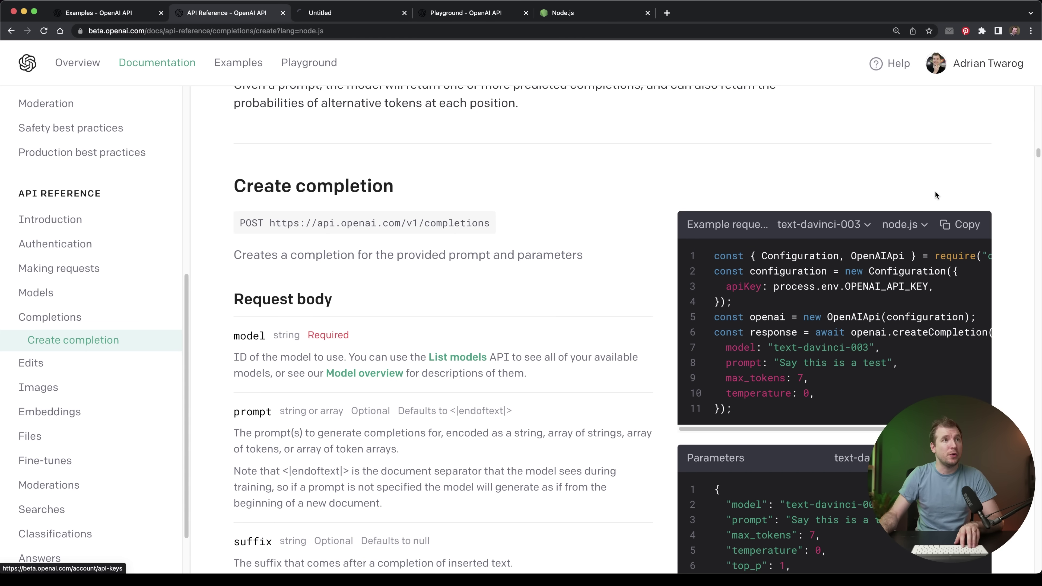
{"action": "left_click", "coordinate": [354, 13]}
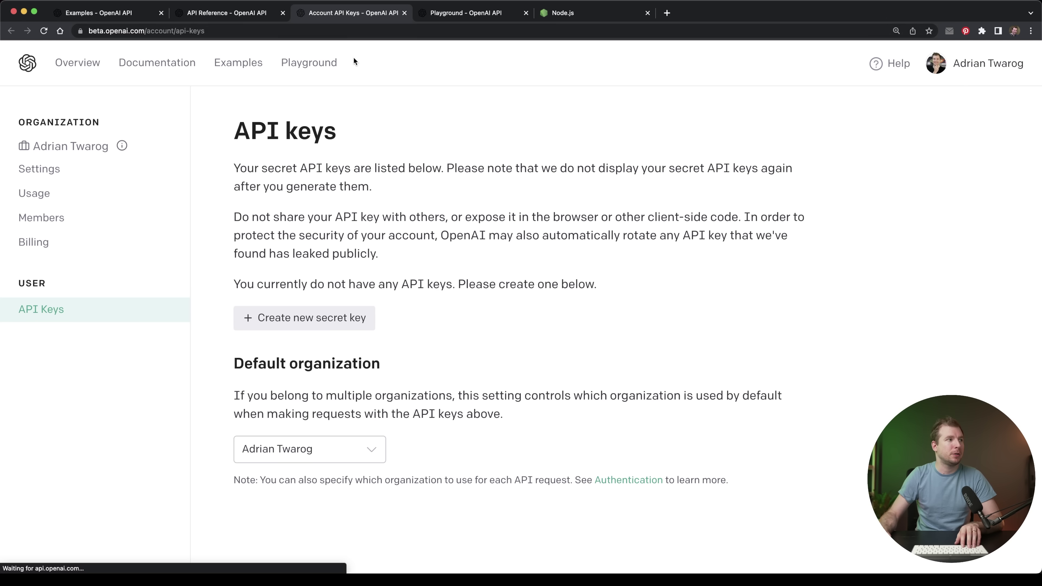
{"action": "double_click", "coordinate": [261, 307]}
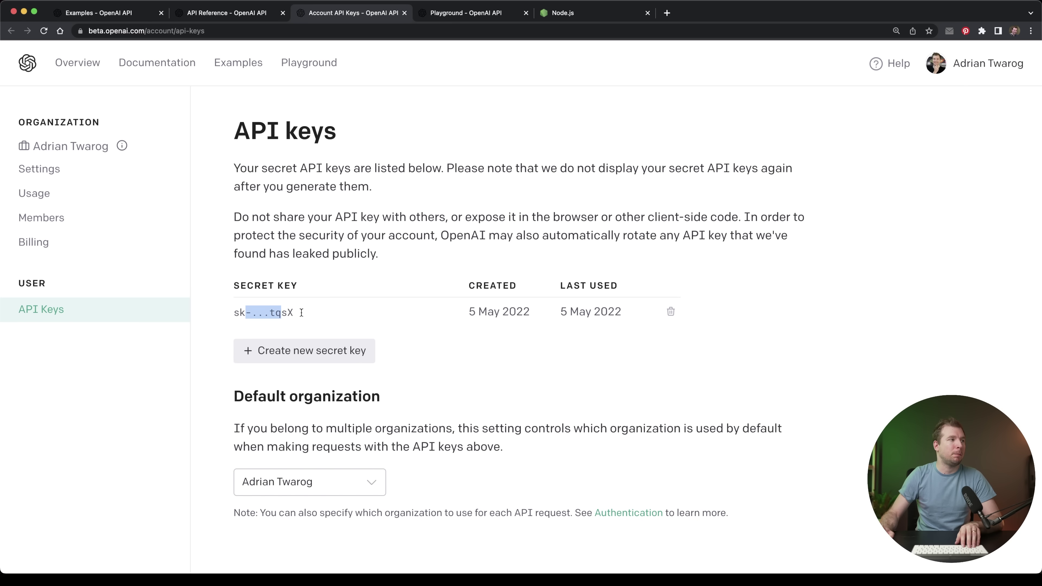
{"action": "left_click", "coordinate": [311, 316]}
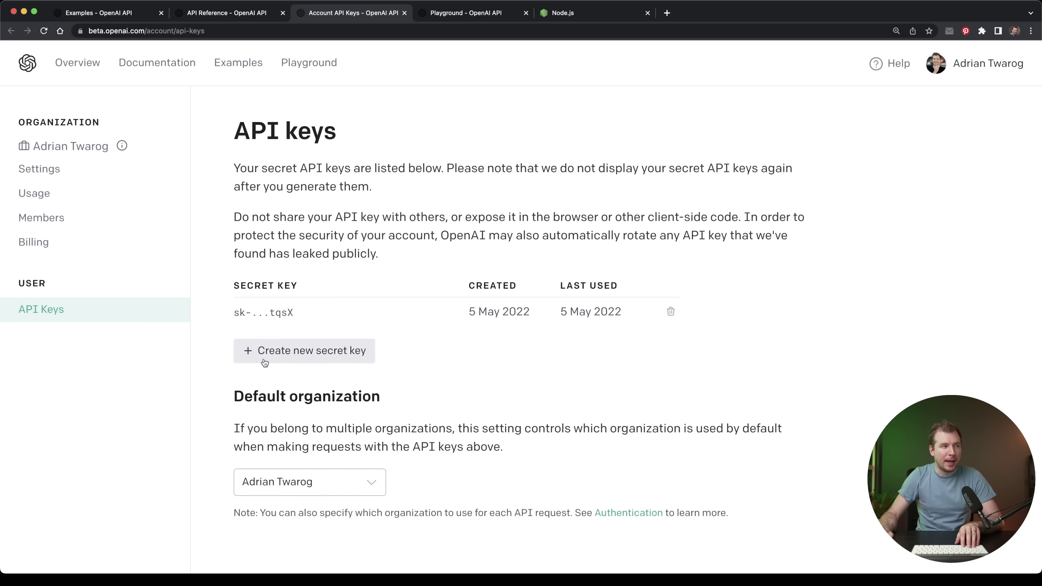
Create a new secret key, copy it, and return to VS Code
{"action": "left_click", "coordinate": [287, 353]}
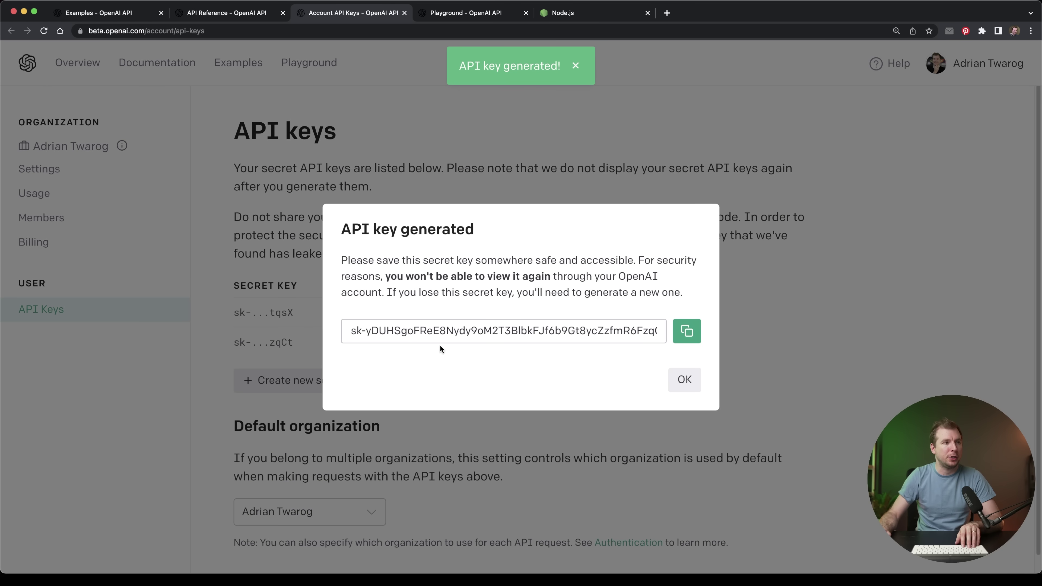
{"action": "left_click", "coordinate": [686, 333]}
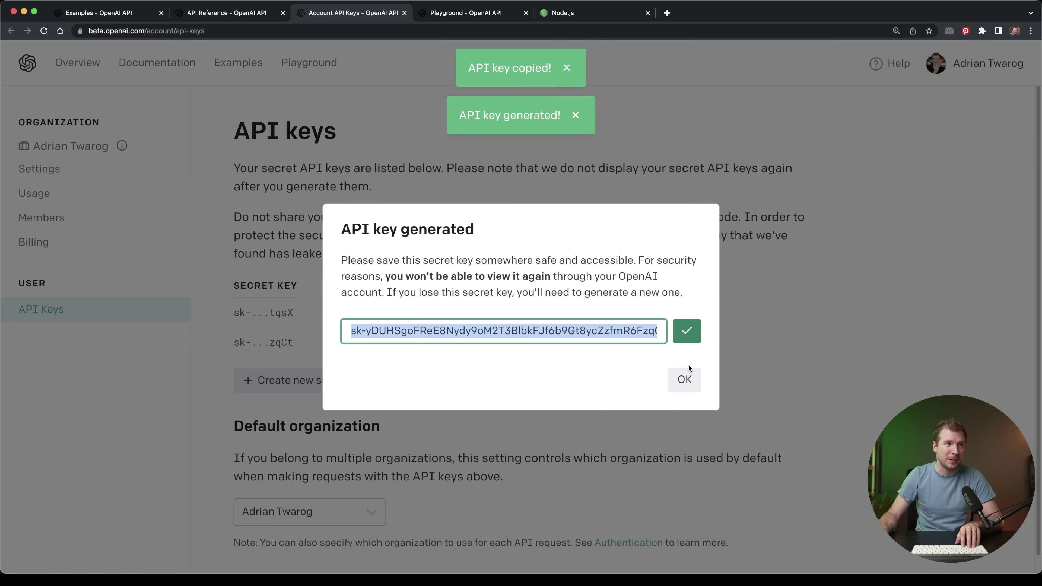
{"action": "left_click", "coordinate": [688, 386]}
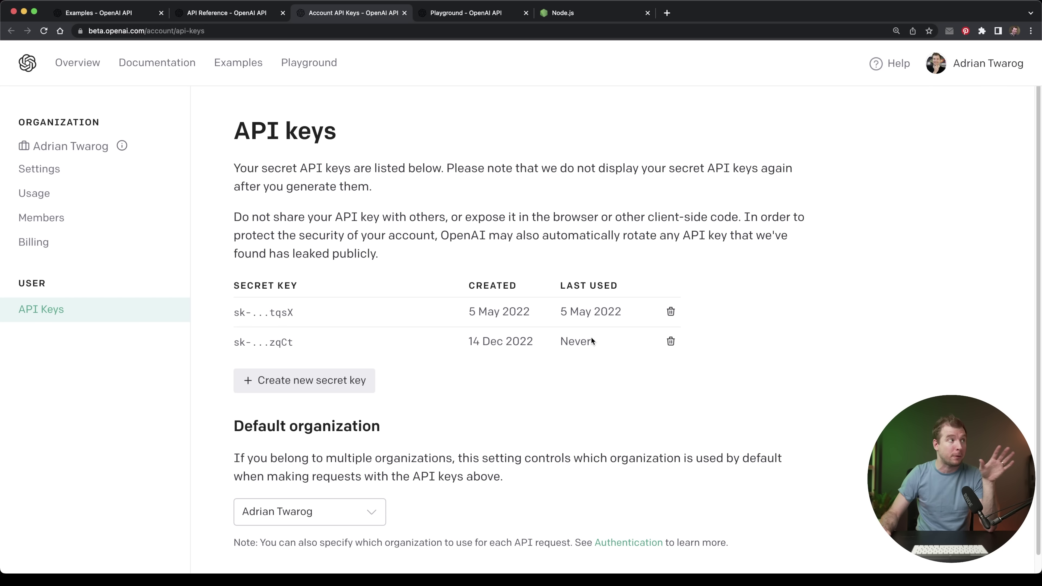
{"action": "left_click", "coordinate": [781, 538]}
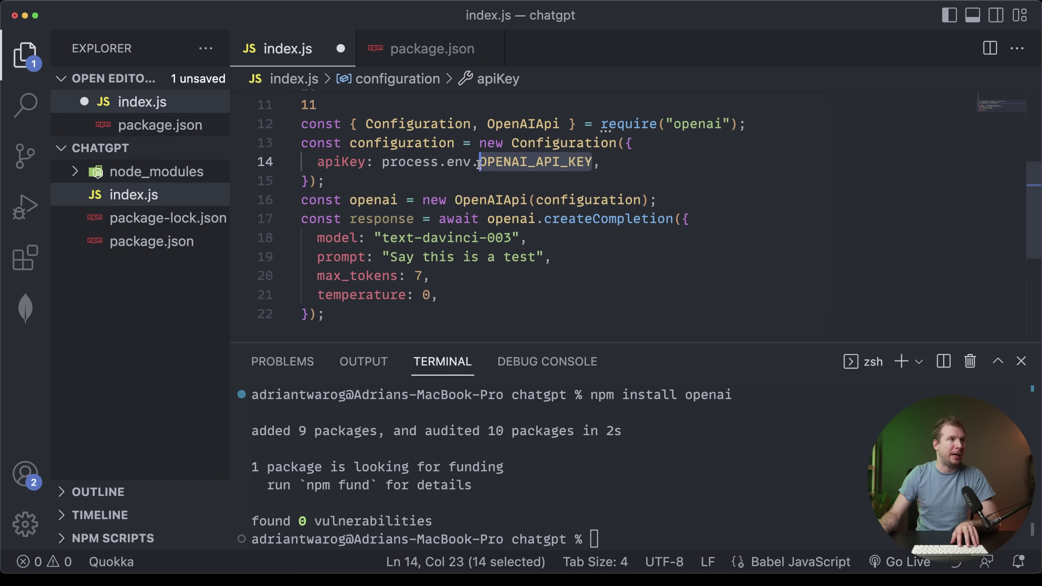
Replace process.env.OPENAI_API_KEY with the pasted secret key in quotes and save index.js
{"action": "left_click", "coordinate": [383, 162], "text": "shift"}
{"action": "type", "text": "\""}
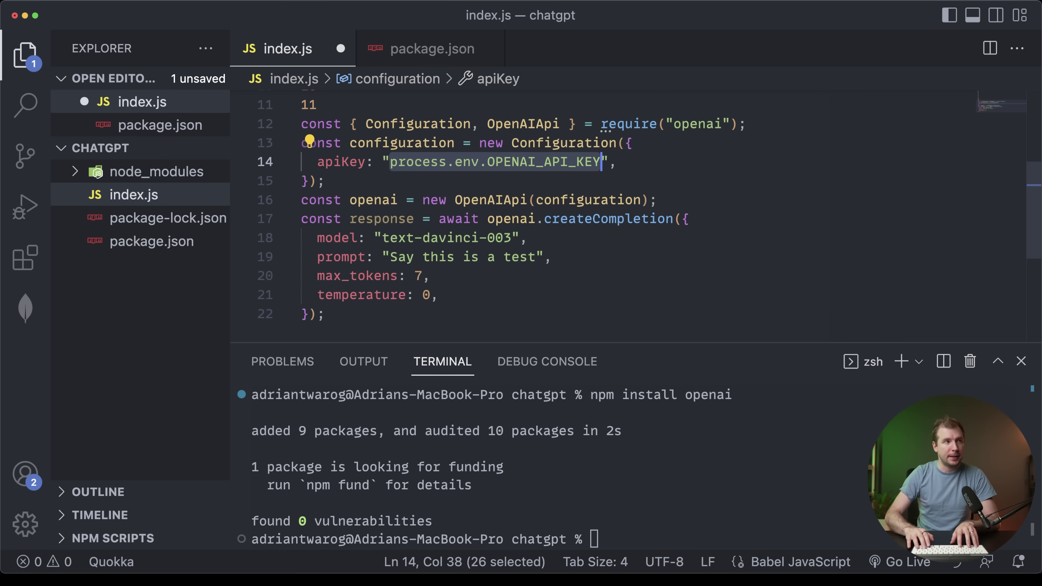
{"action": "key", "text": "super+v"}
{"action": "left_click", "coordinate": [435, 176]}
{"action": "key", "text": "super+s"}
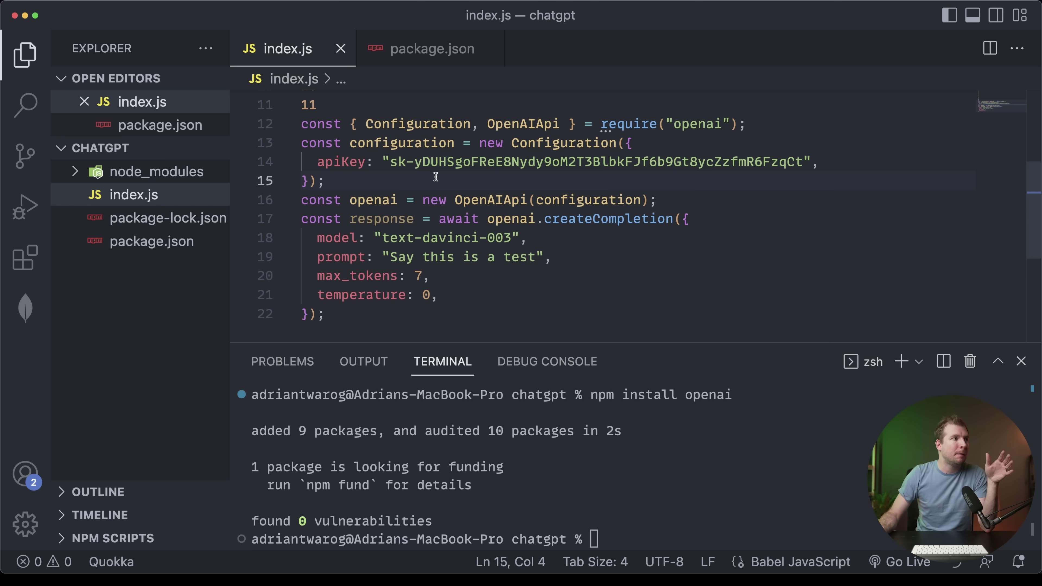
Replace the openai require with an import of Configuration and OpenAIApi, then save
{"action": "left_click", "coordinate": [513, 314]}
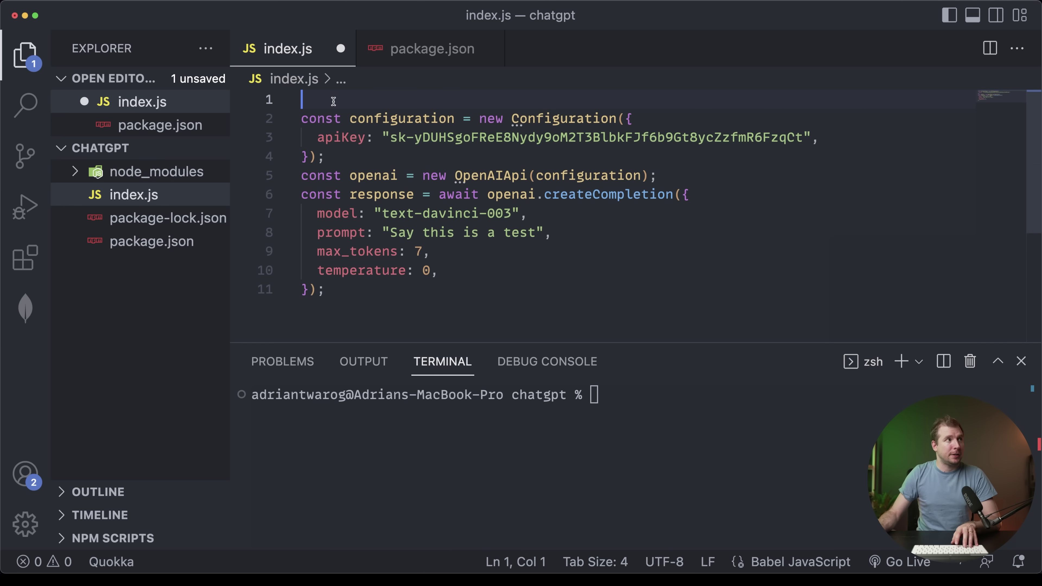
{"action": "key", "text": "super+v"}
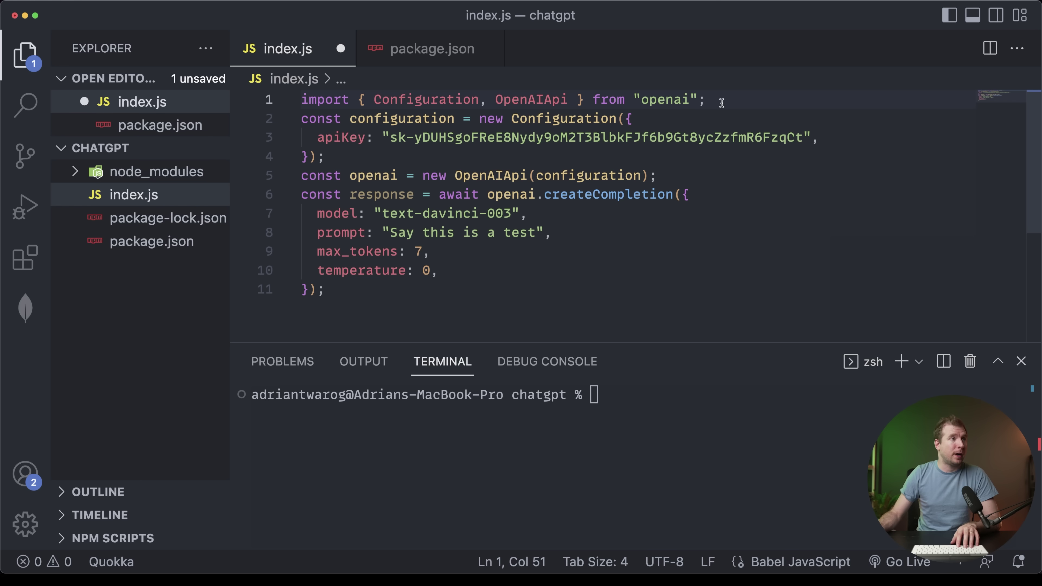
{"action": "left_click", "coordinate": [570, 252]}
{"action": "key", "text": "super+s"}
{"action": "left_click", "coordinate": [690, 403]}
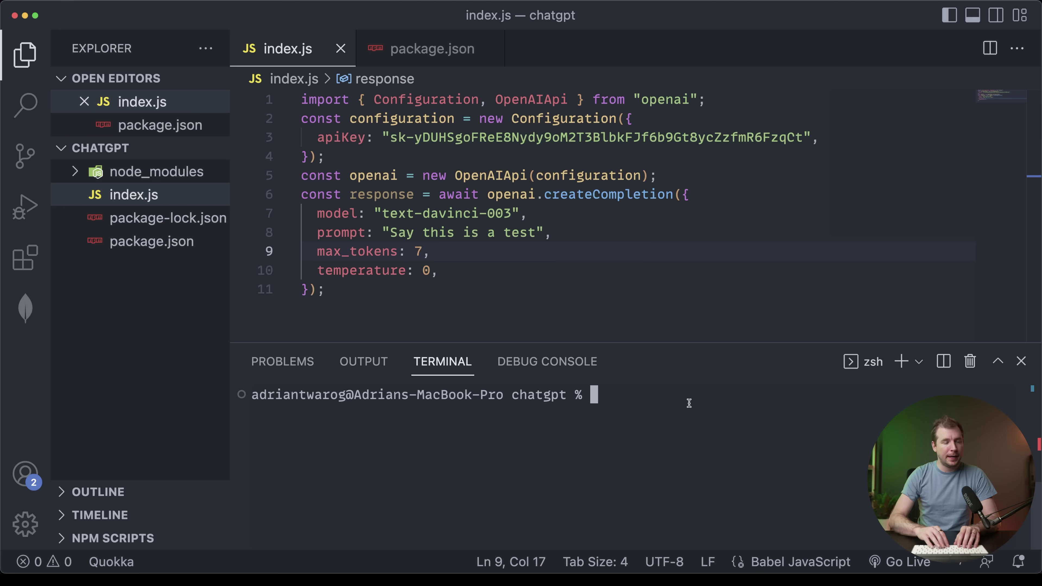
Run node index.js, then add console.log(response.data) after the request and save
{"action": "type", "text": "node index.js"}
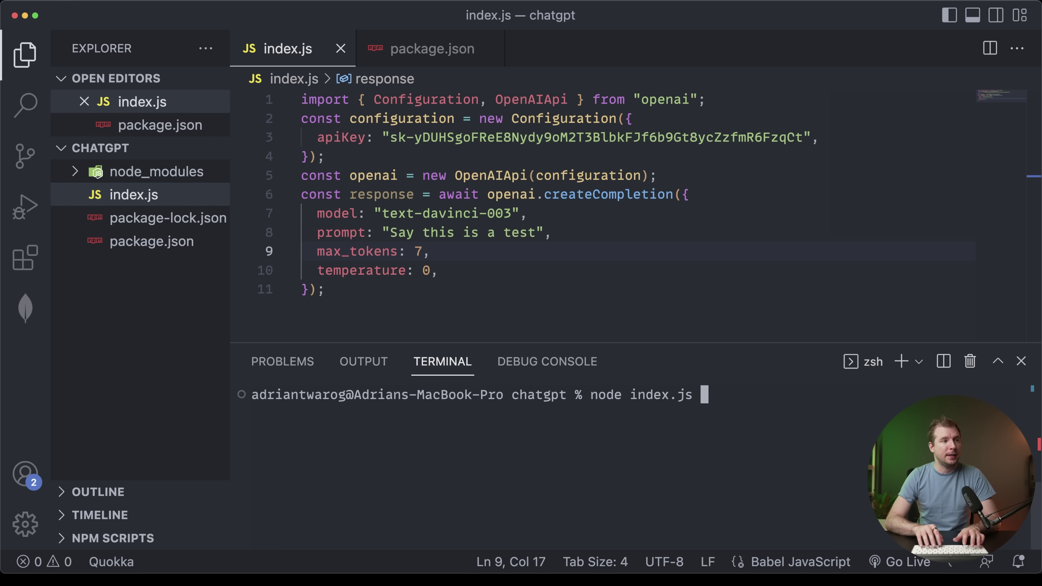
{"action": "key", "text": "Return"}
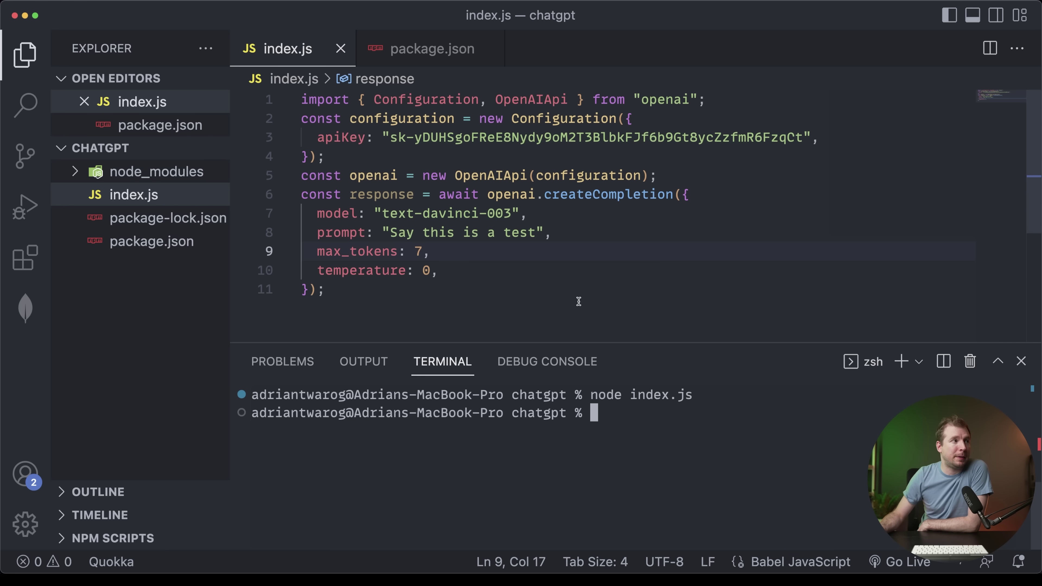
{"action": "left_click", "coordinate": [428, 292]}
{"action": "key", "text": "Return"}
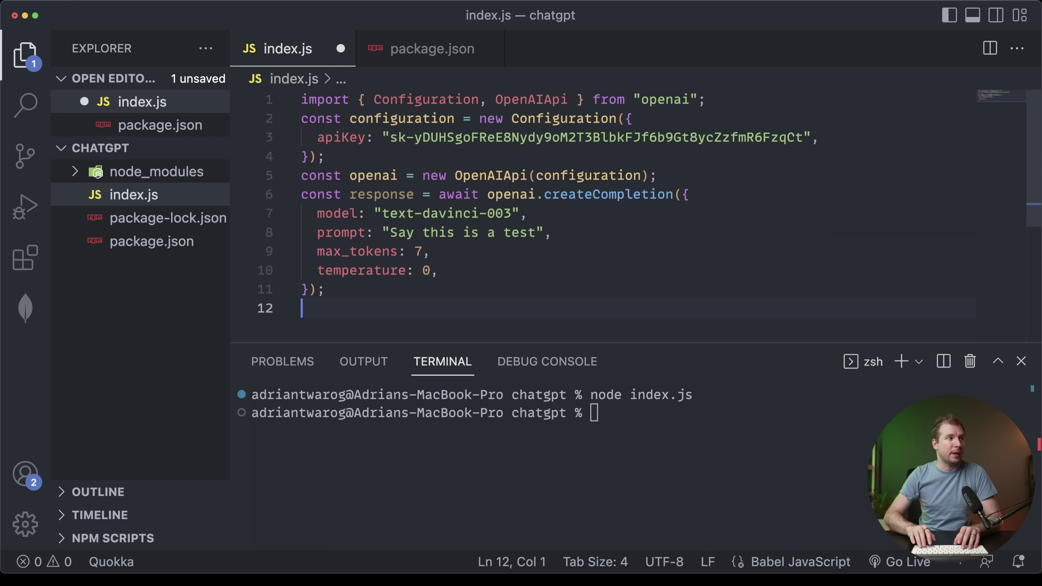
{"action": "type", "text": "console.lo9g"}
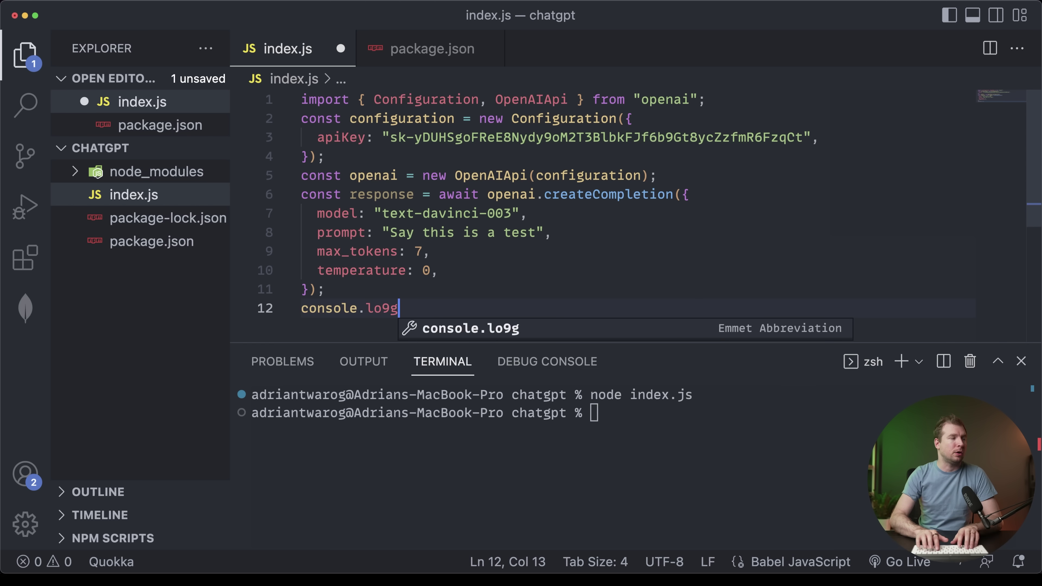
{"action": "key", "text": "BackSpace"}
{"action": "key", "text": "BackSpace"}
{"action": "type", "text": "g"}
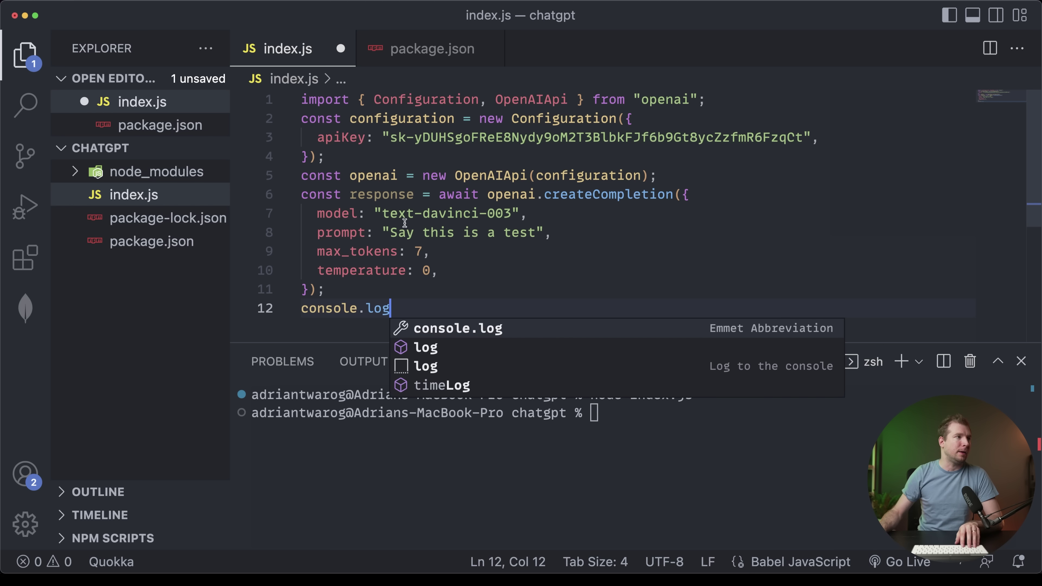
{"action": "double_click", "coordinate": [388, 194]}
{"action": "left_click", "coordinate": [420, 308]}
{"action": "type", "text": "("}
{"action": "key", "text": "super+v"}
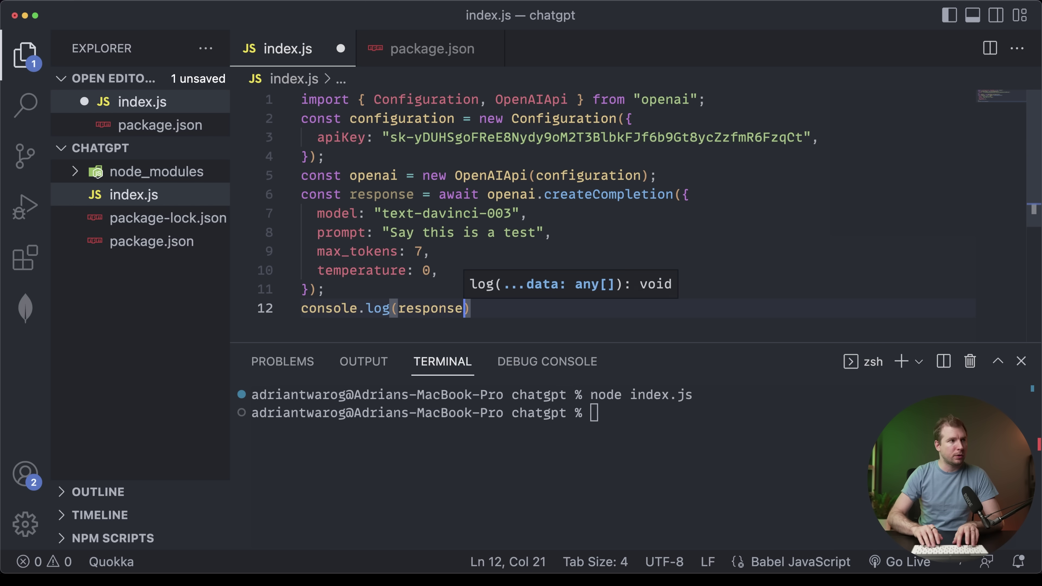
{"action": "type", "text": ".data)"}
{"action": "key", "text": "super+s"}
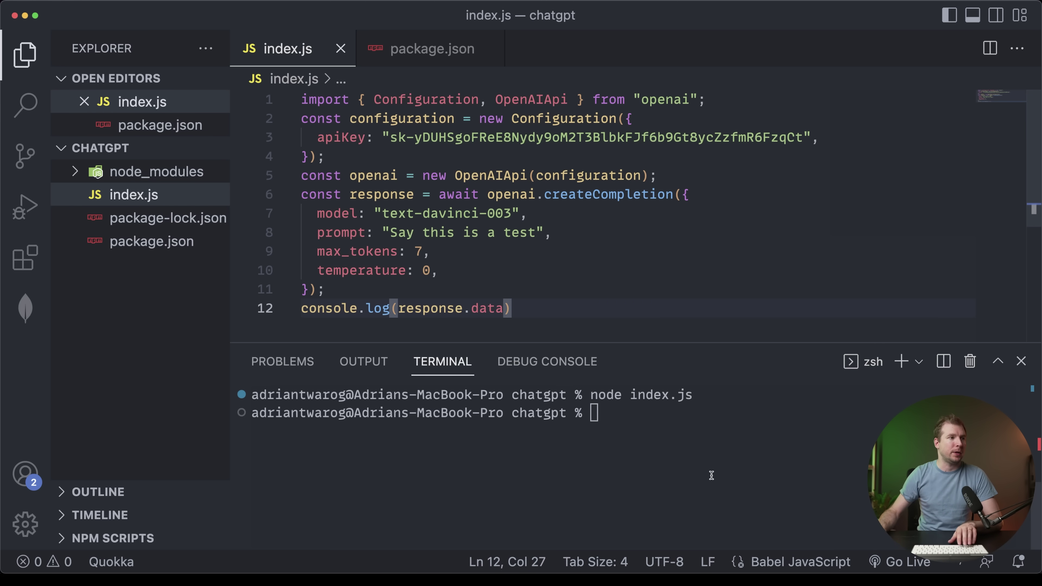
Rerun node index.js and highlight the returned reply 'This is indeed a test'
{"action": "left_click", "coordinate": [740, 481]}
{"action": "key", "text": "Up"}
{"action": "key", "text": "Return"}
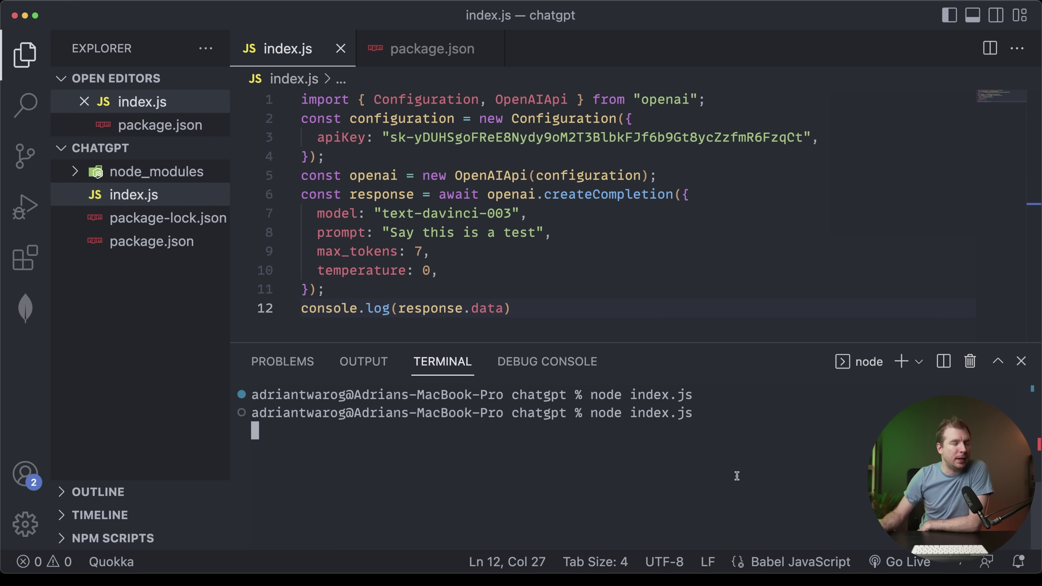
{"action": "scroll", "coordinate": [435, 464], "scroll_direction": "up", "scroll_amount": 5}
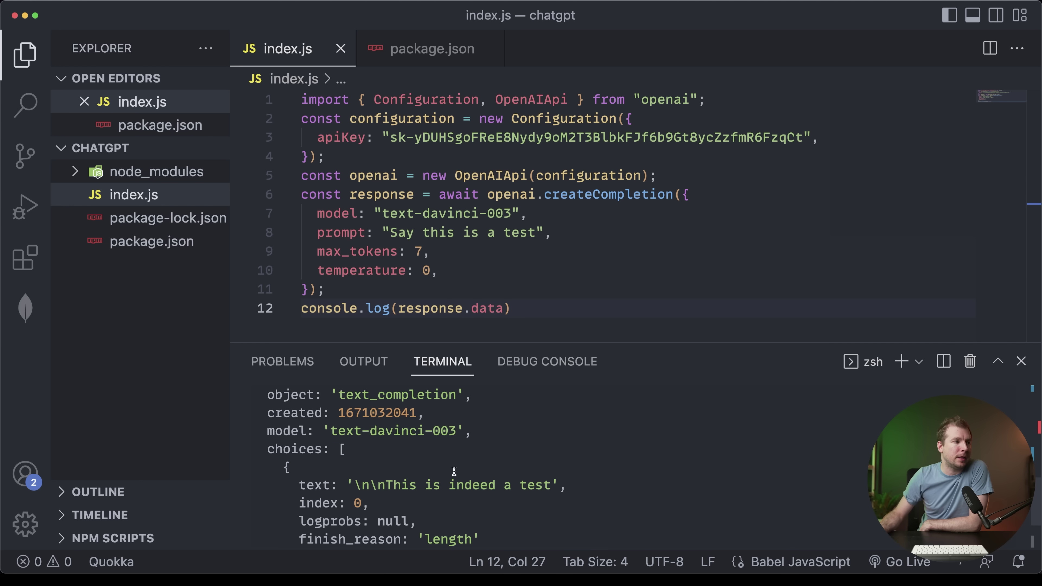
{"action": "left_click_drag", "start_coordinate": [390, 233], "coordinate": [544, 232]}
{"action": "left_click_drag", "start_coordinate": [386, 485], "coordinate": [551, 484]}
{"action": "left_click", "coordinate": [566, 462]}
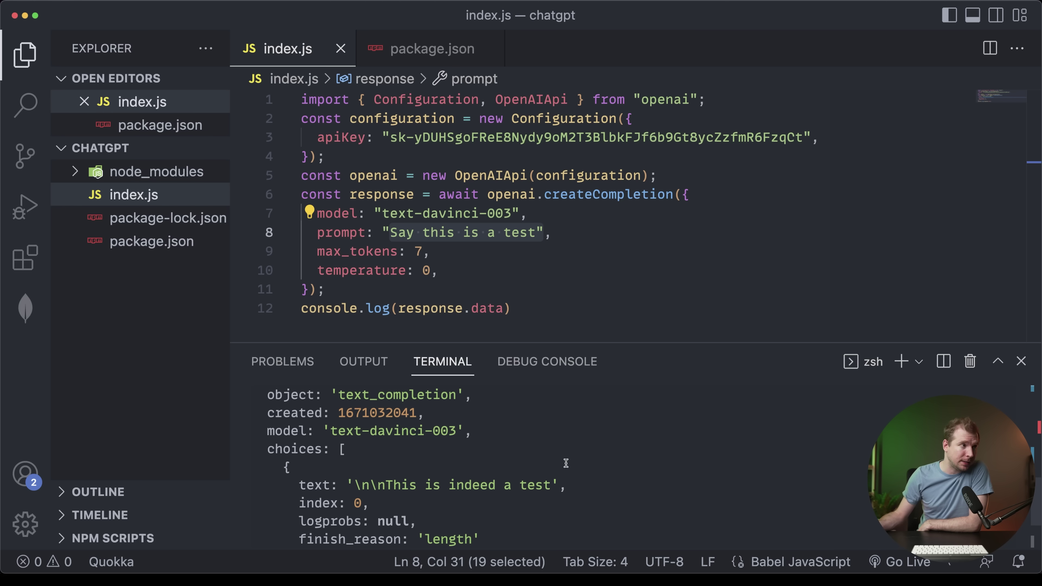
Inspect the output's completion id, text_completion type and text-davinci-003 model, then clear selections
{"action": "scroll", "coordinate": [566, 463], "scroll_direction": "up", "scroll_amount": 2}
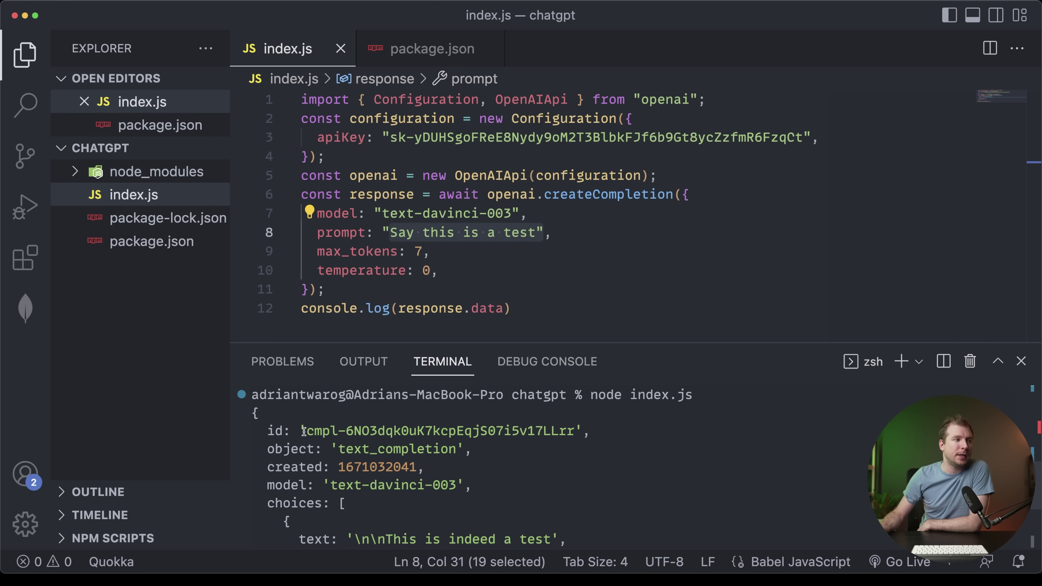
{"action": "left_click_drag", "start_coordinate": [309, 432], "coordinate": [507, 452]}
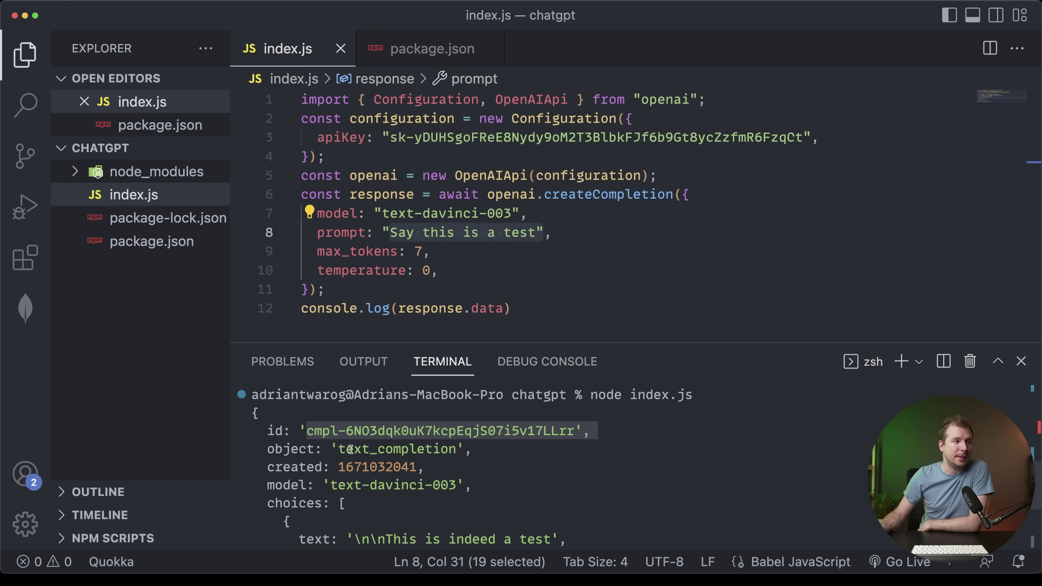
{"action": "double_click", "coordinate": [361, 449]}
{"action": "left_click_drag", "start_coordinate": [332, 485], "coordinate": [456, 486]}
{"action": "scroll", "coordinate": [457, 485], "scroll_direction": "down", "scroll_amount": 2}
{"action": "left_click", "coordinate": [377, 432]}
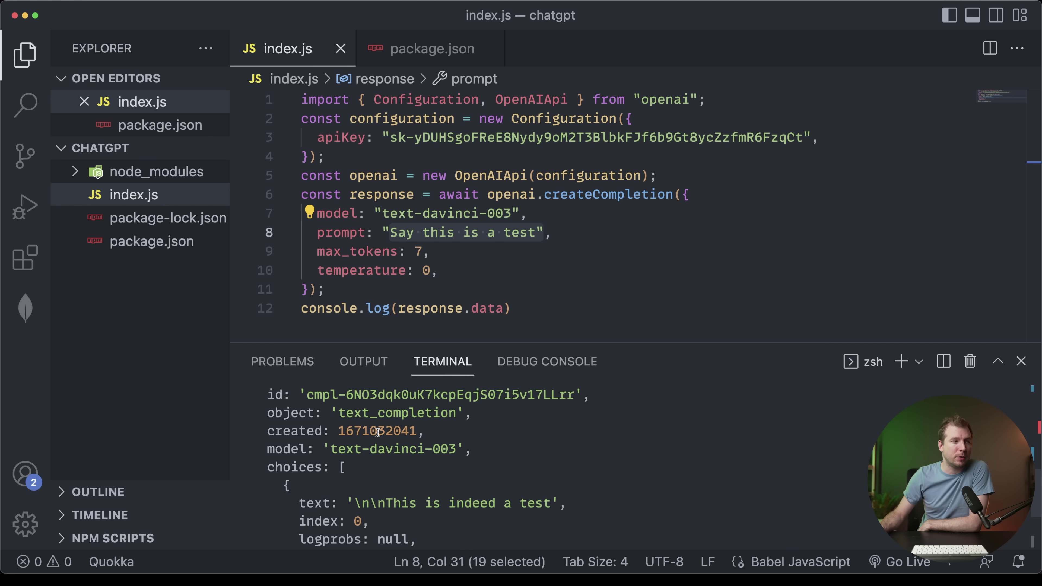
{"action": "scroll", "coordinate": [420, 449], "scroll_direction": "down", "scroll_amount": 3}
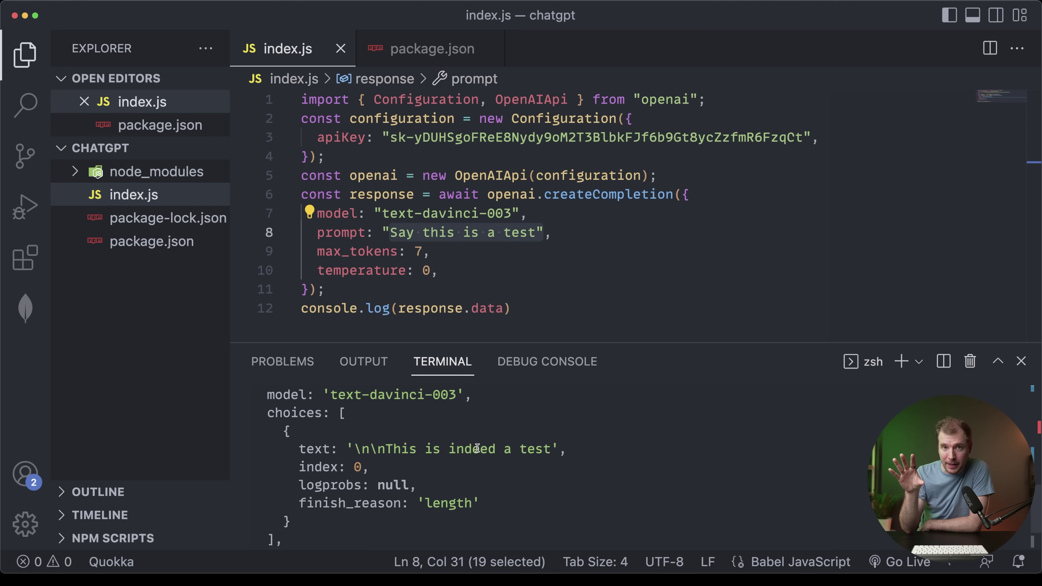
{"action": "key", "text": "super+Down"}
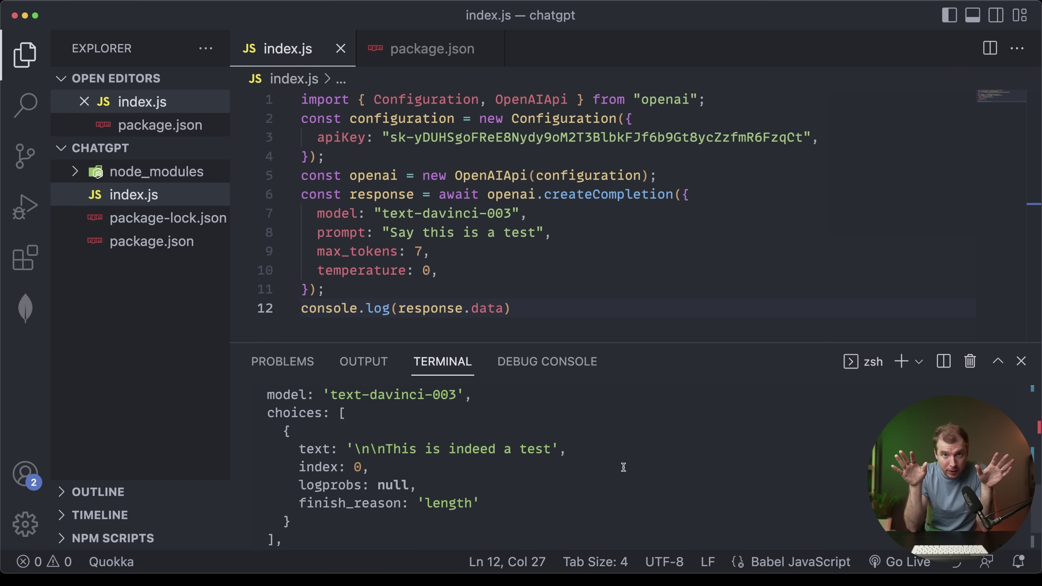